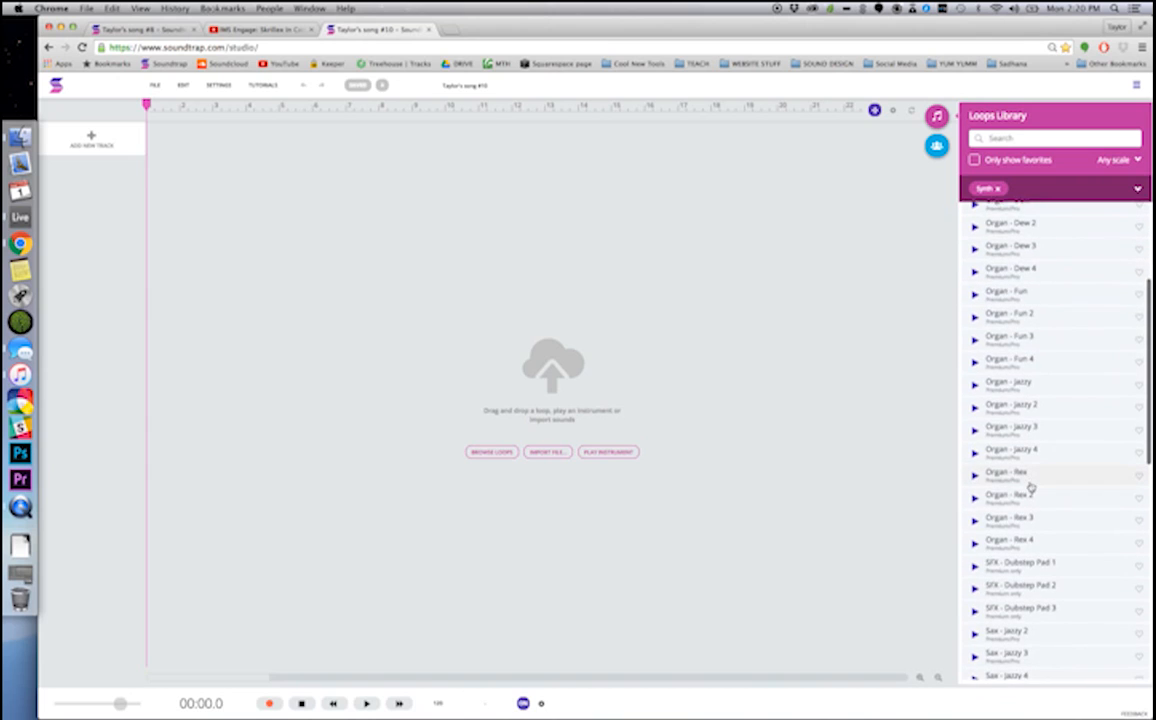
Step: Browse the Synth loops through the Chords and Cloud entries, auditioning Synth - Arpeggiated Sequenced Square 2 along the way
scroll(1030, 487, down, 7)
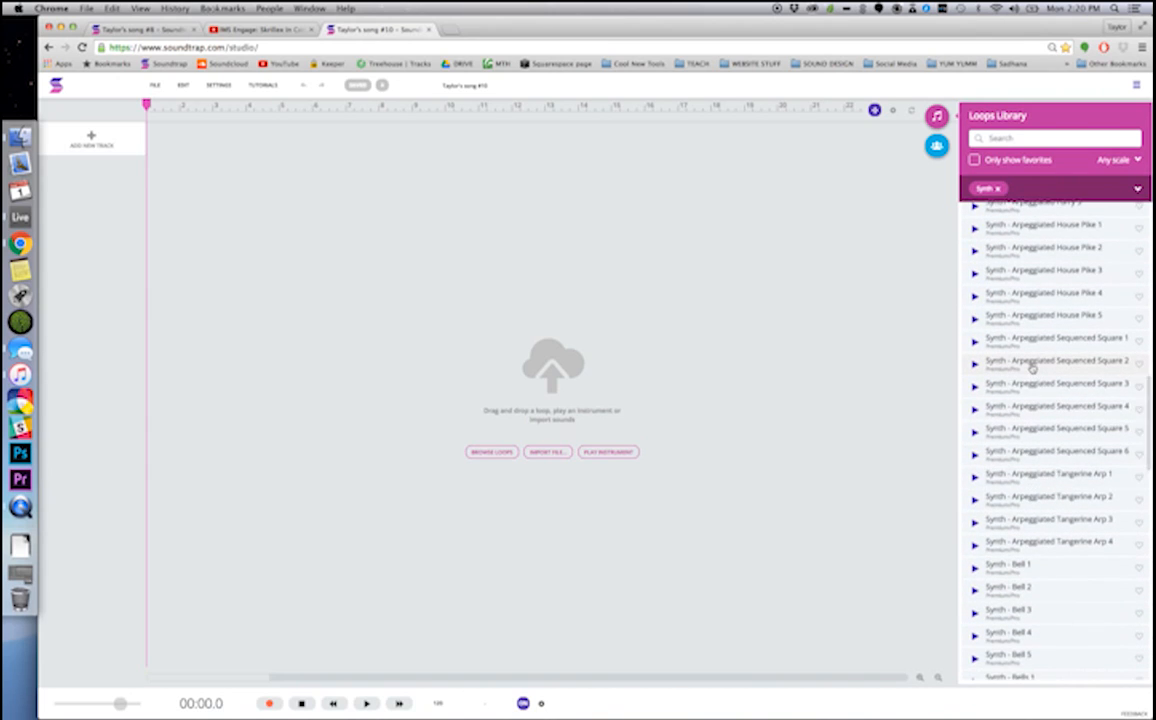
click(1032, 366)
scroll(1032, 367, down, 5)
click(1052, 426)
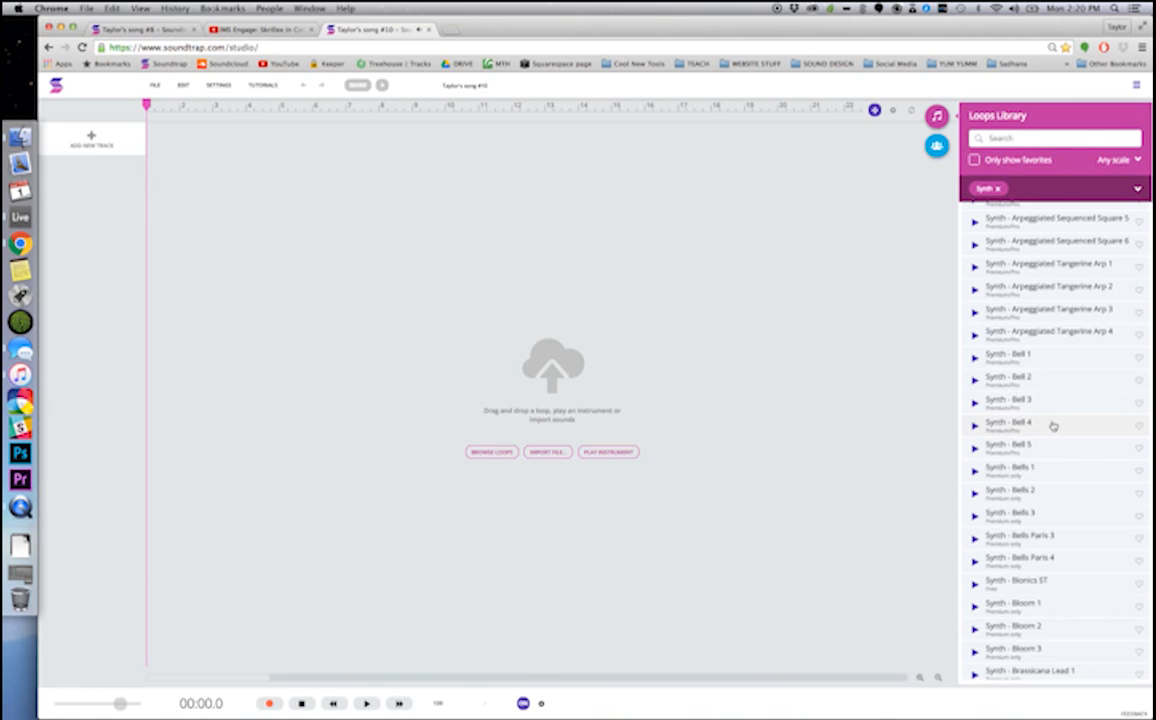
scroll(1052, 426, down, 10)
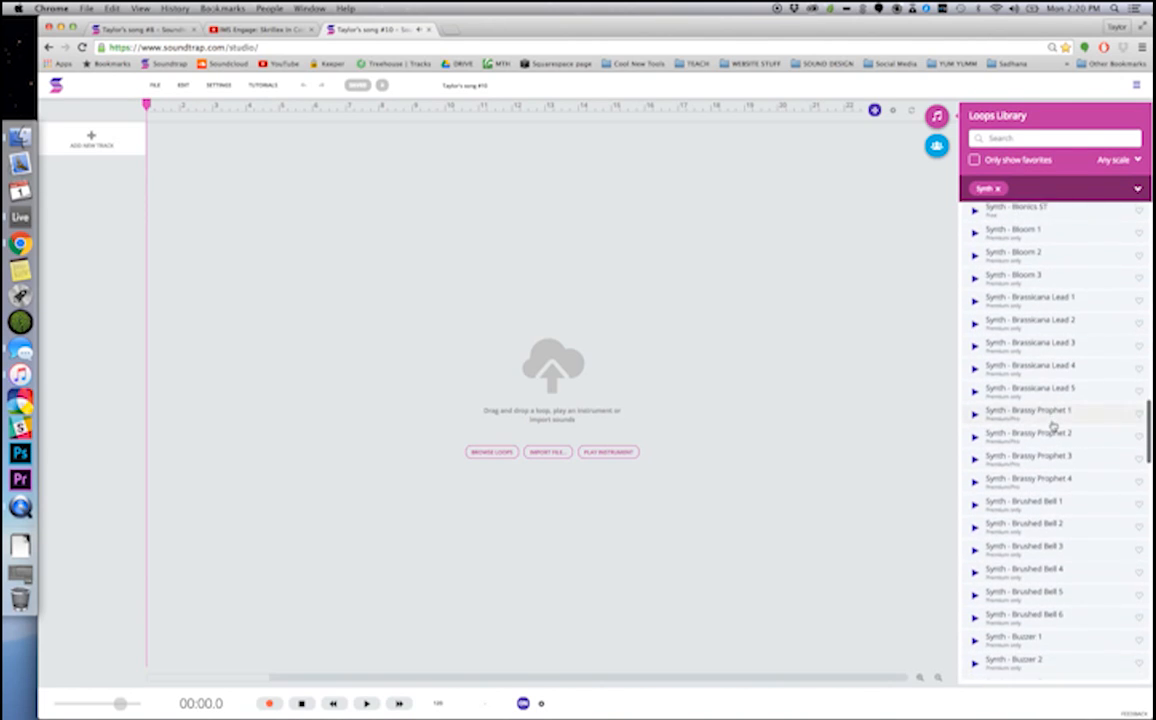
scroll(1052, 426, down, 10)
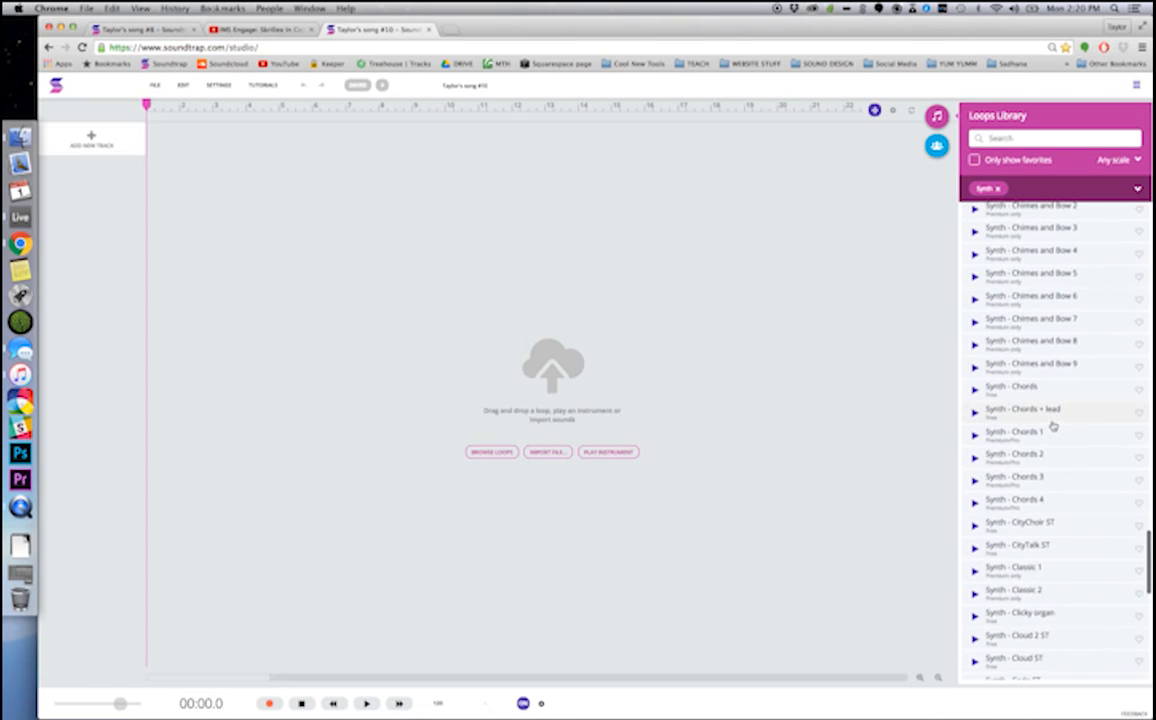
scroll(1052, 426, down, 3)
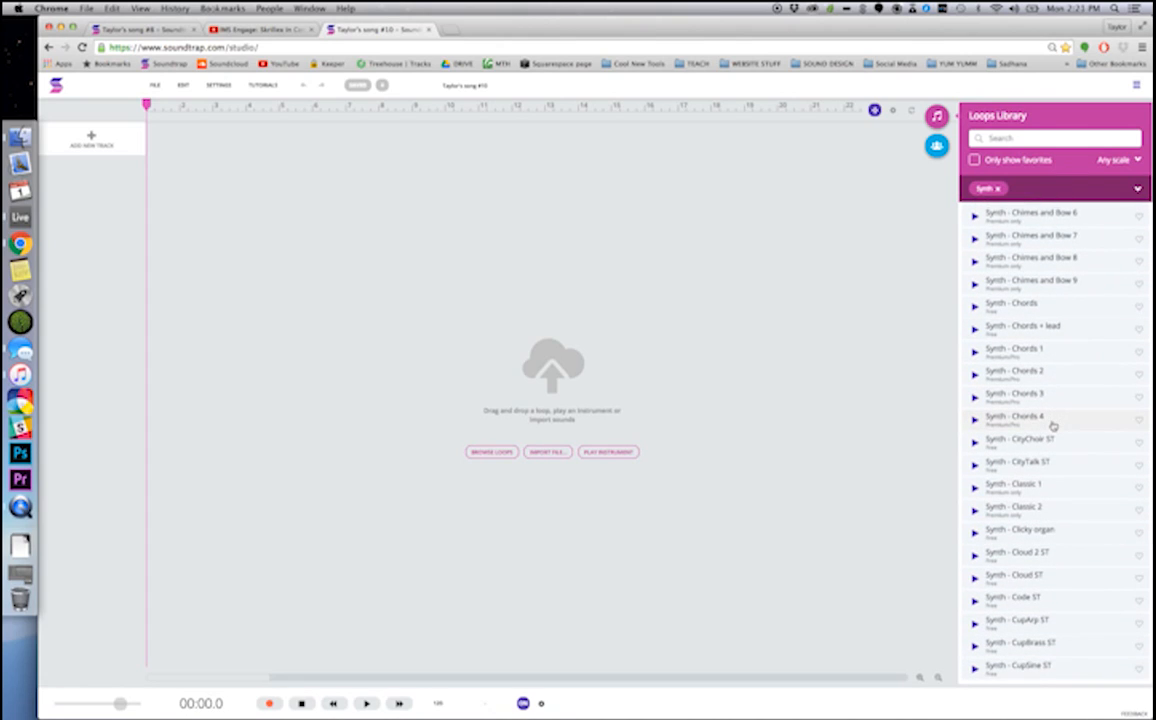
scroll(1052, 426, down, 4)
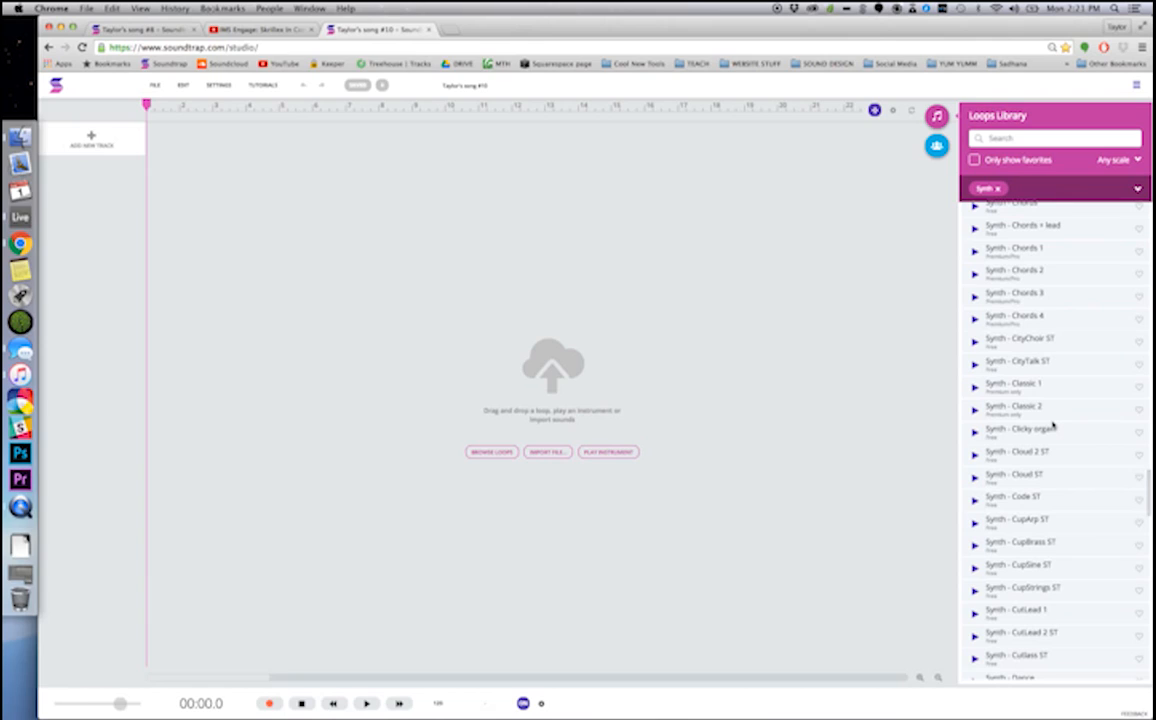
scroll(1052, 426, up, 1)
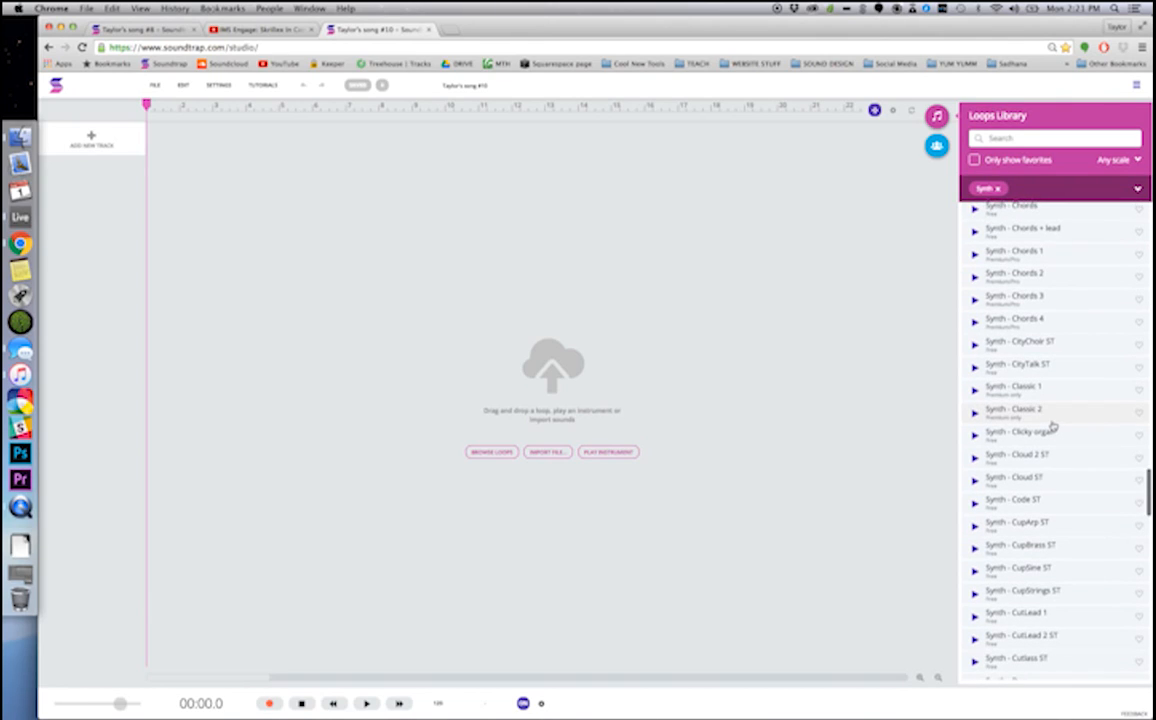
scroll(1052, 426, up, 1)
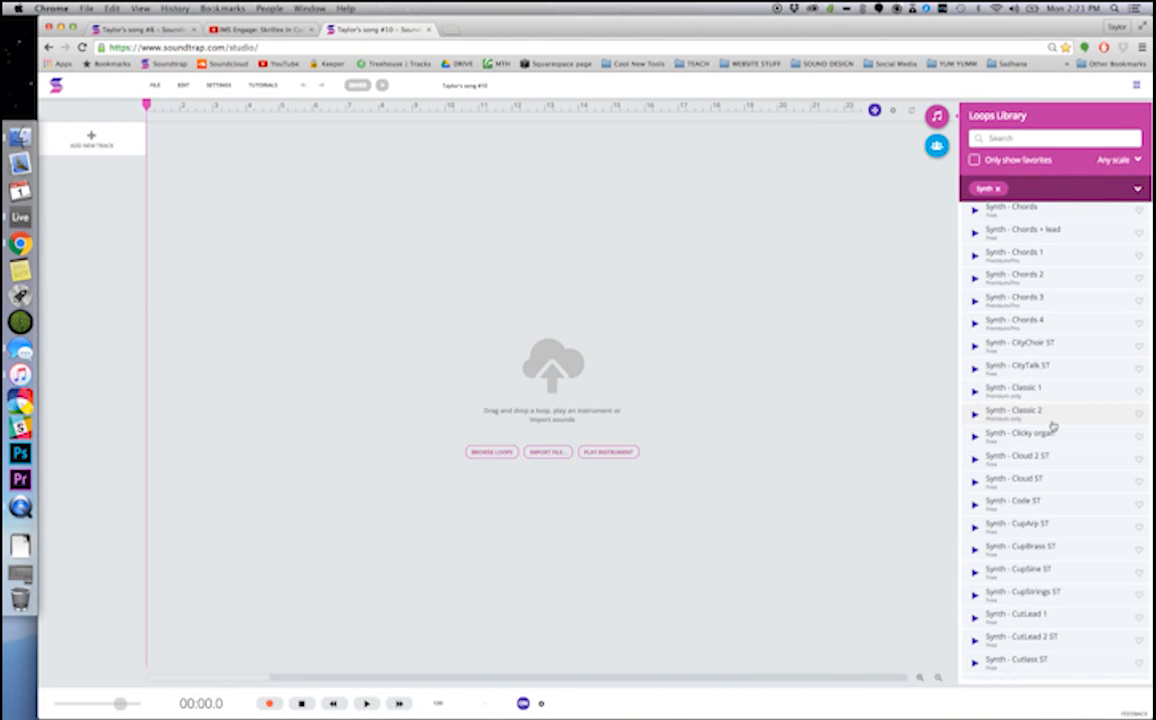
Step: Add the Synth - Cloud ST loop as a new track starting at bar 1 and play it briefly
drag(1048, 483, 116, 136)
key(space)
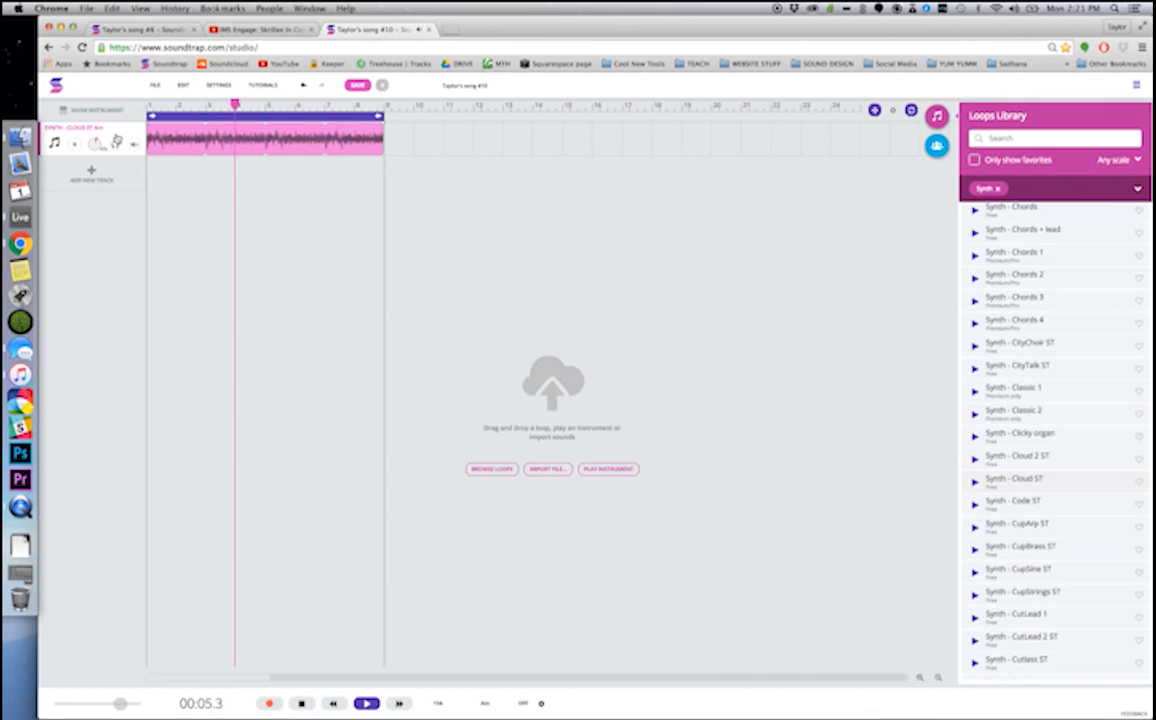
key(space)
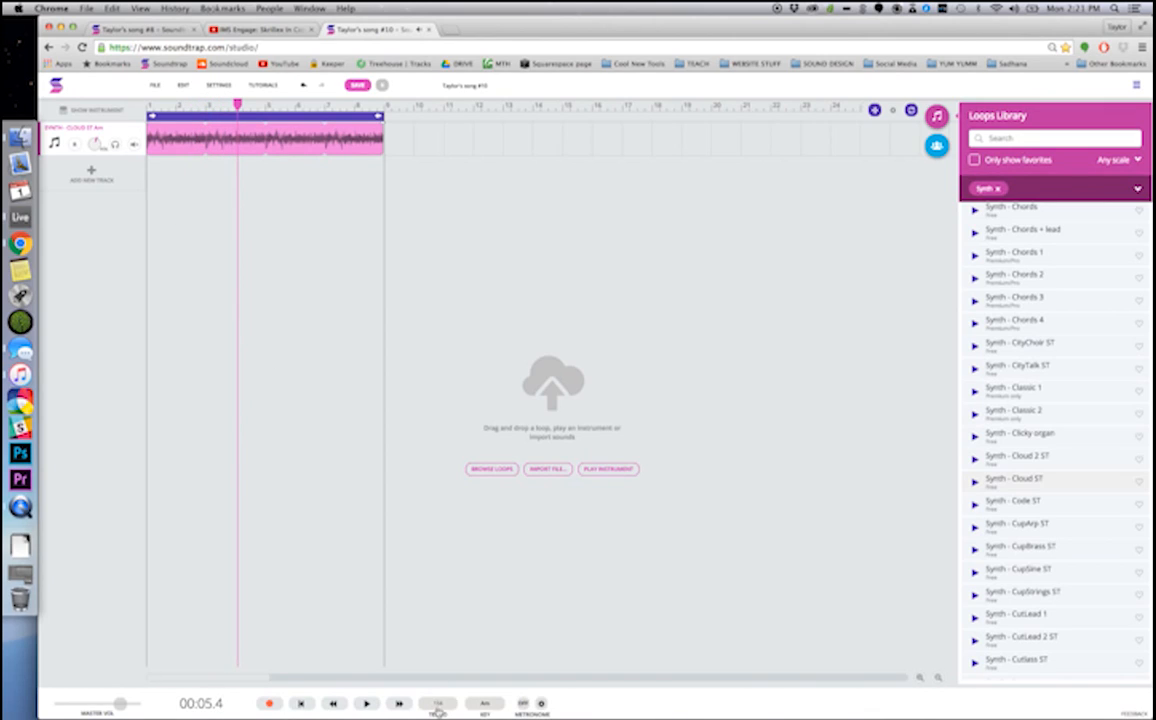
Step: Set the song tempo to 140, adjust the audio to match it, and play a short check
click(437, 705)
text(130)
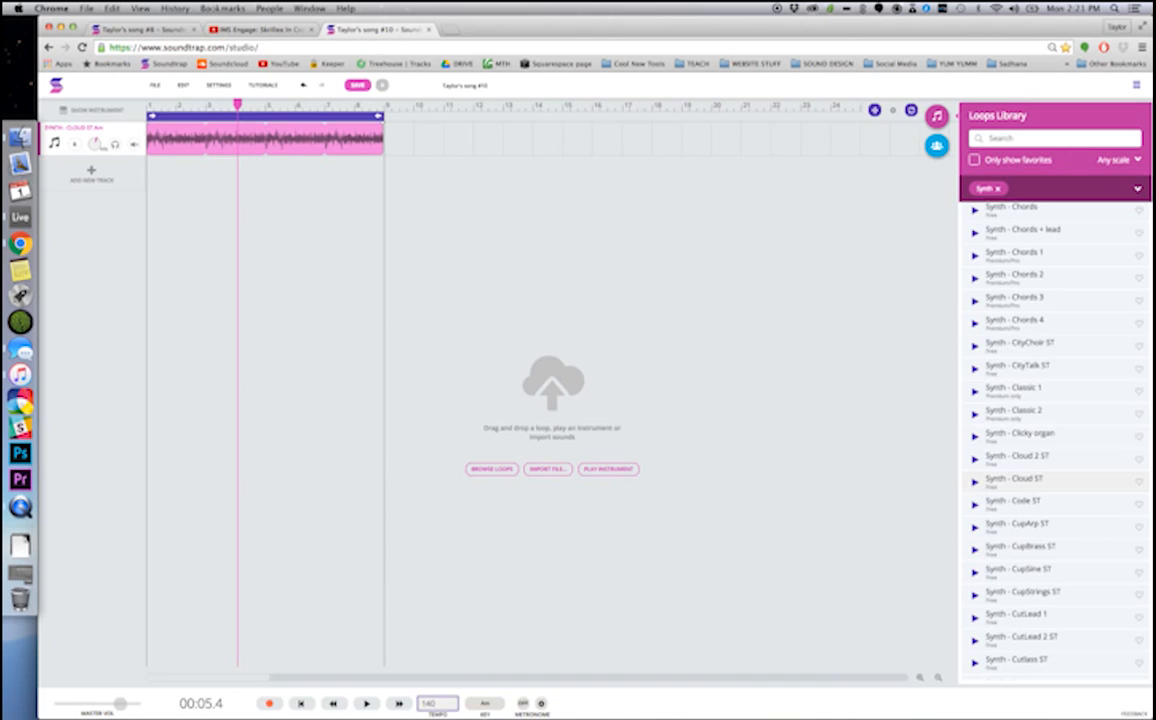
key(Return)
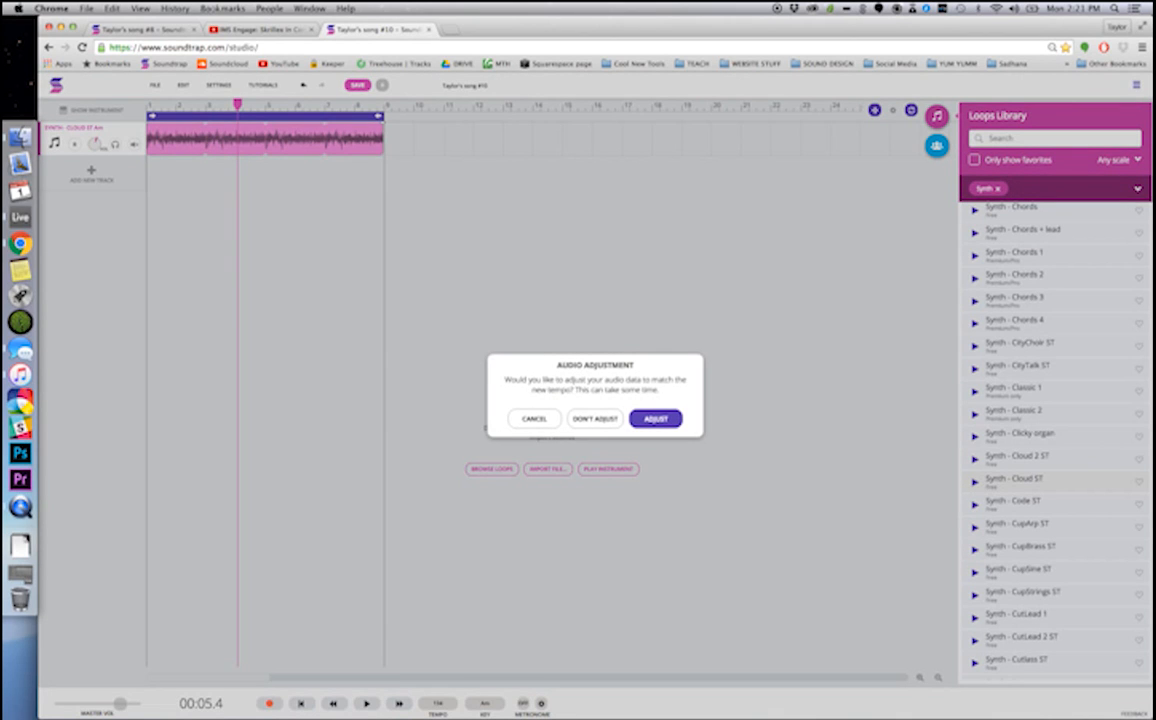
click(655, 420)
click(655, 420)
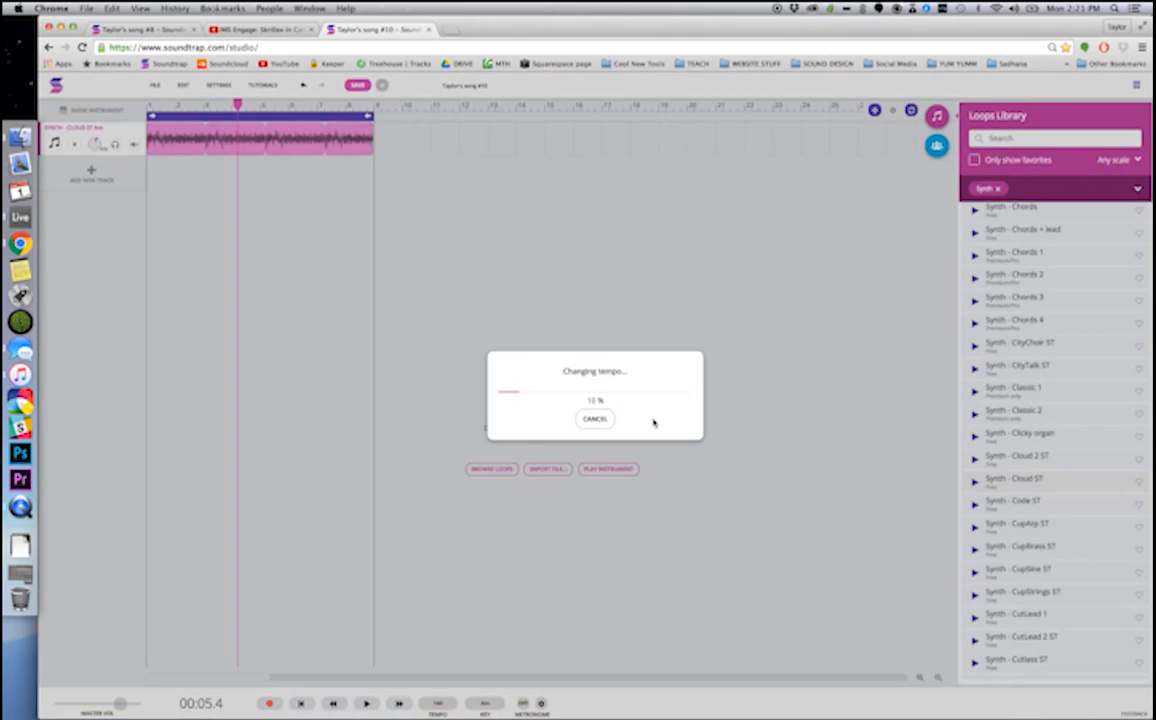
key(Return)
key(space)
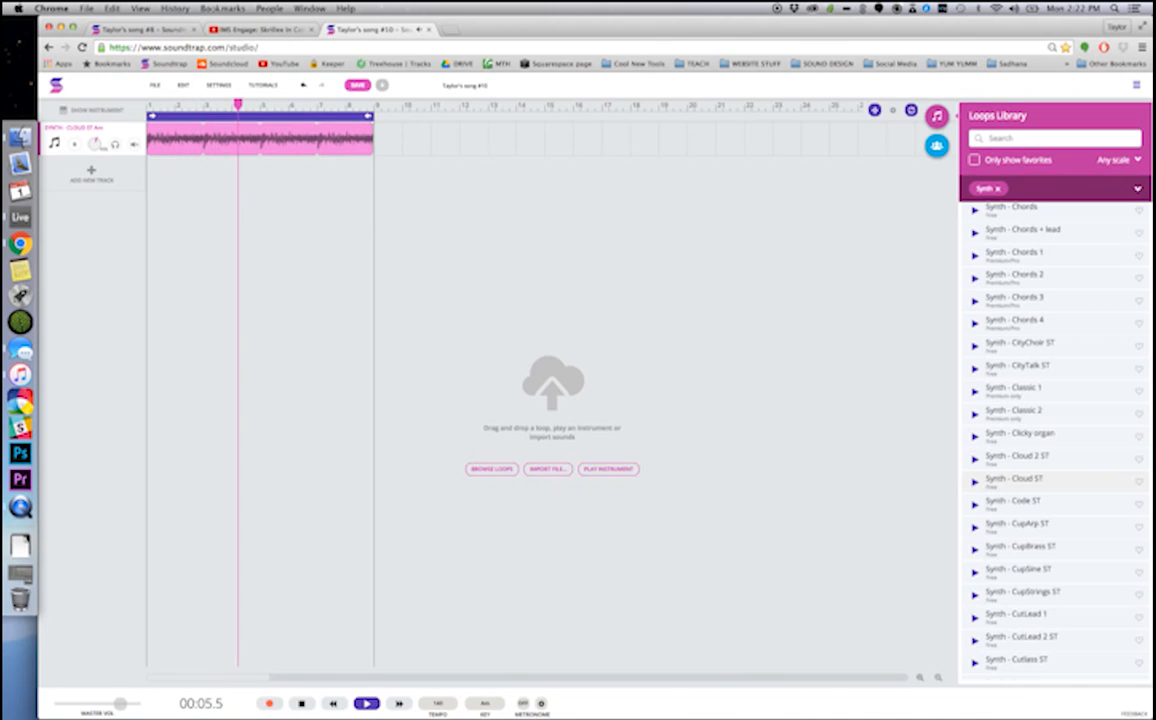
key(space)
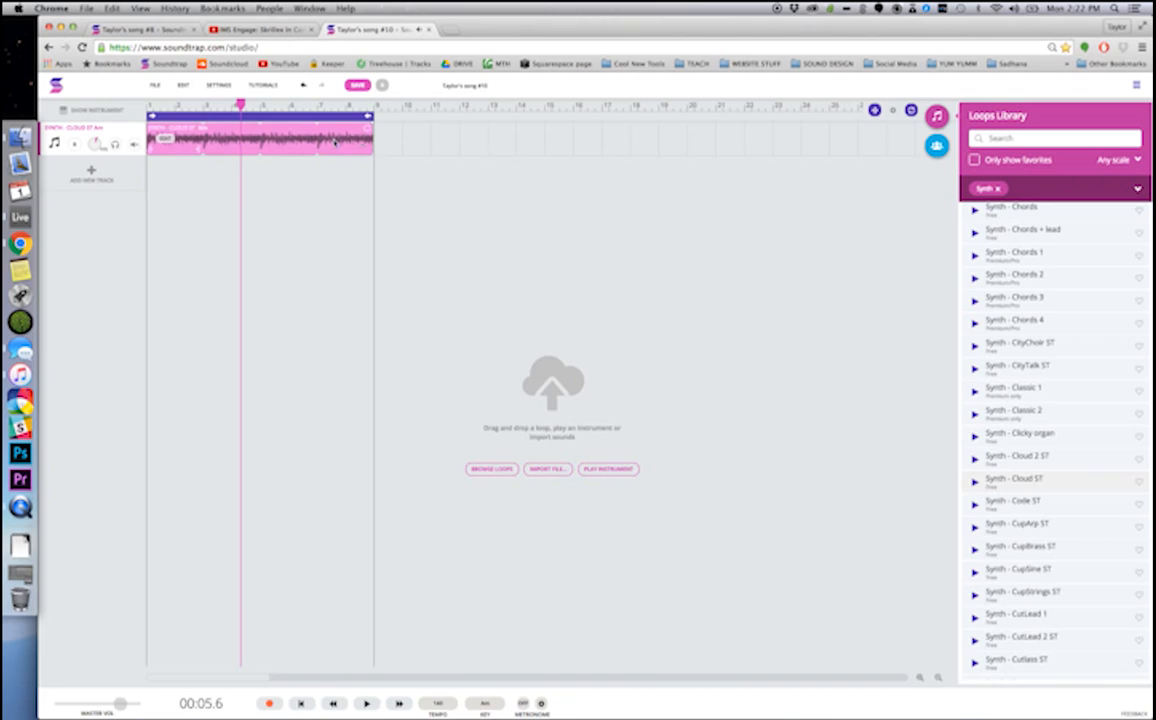
Step: Repeat the Cloud ST loop up to bar 25 and turn off cycle playback of the marked range
click(366, 129)
drag(366, 129, 823, 133)
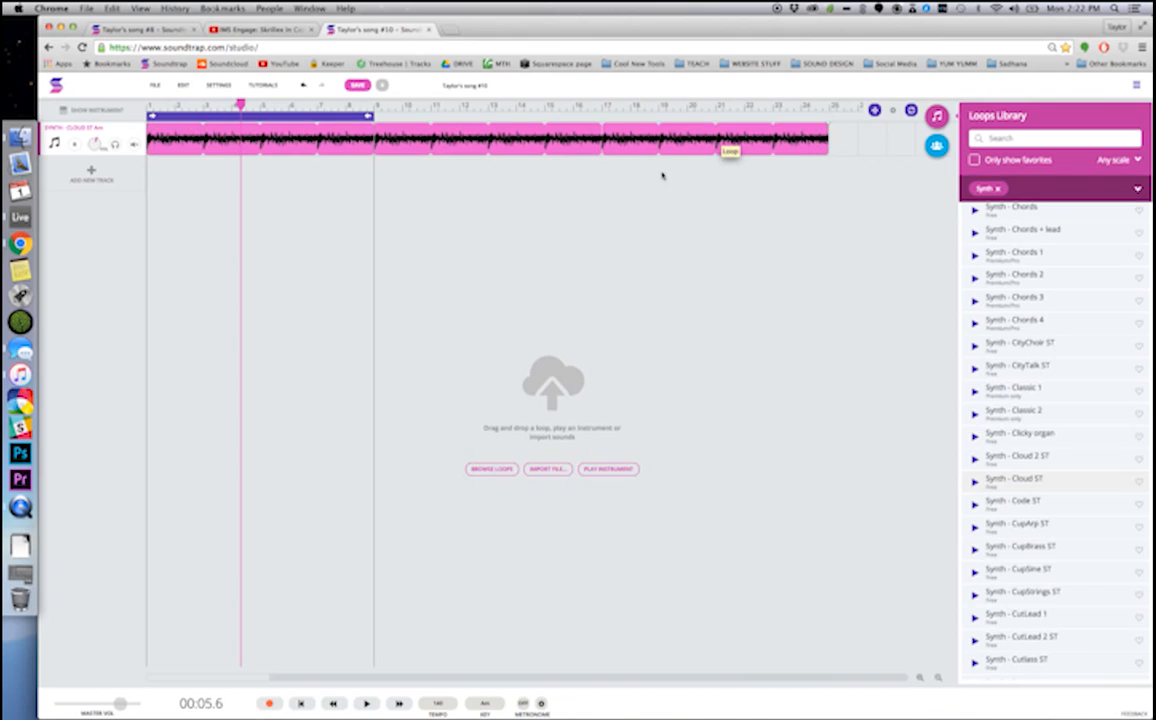
click(320, 117)
click(315, 118)
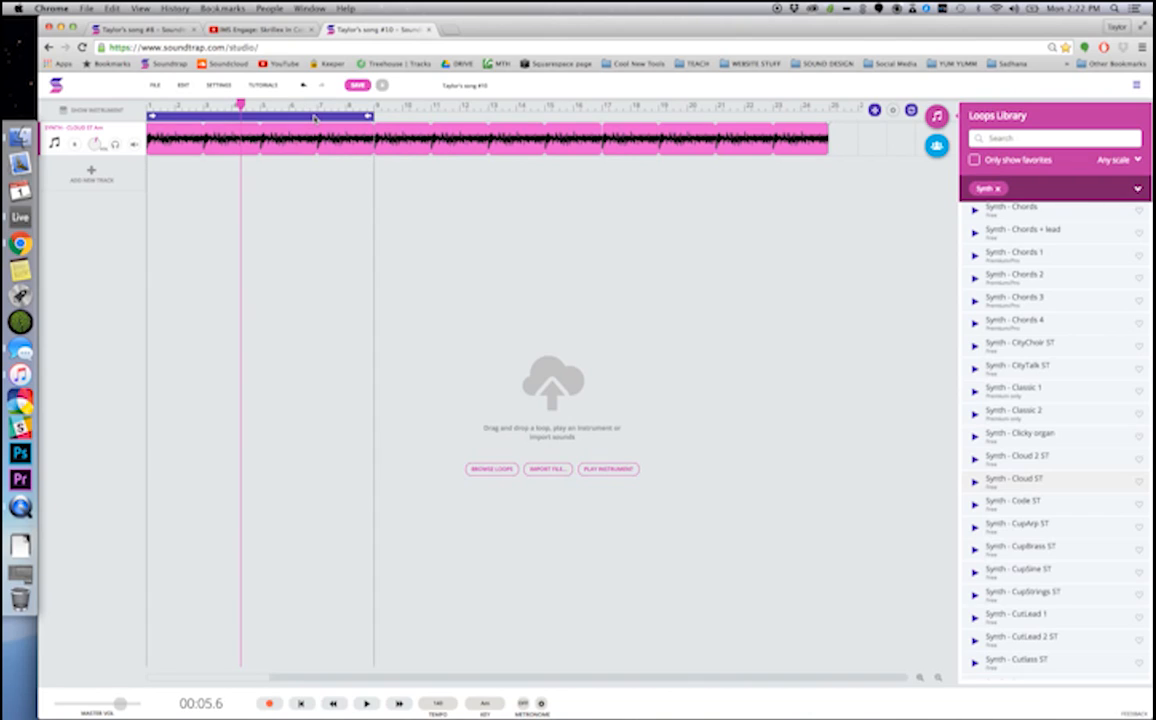
click(910, 112)
click(909, 114)
click(909, 114)
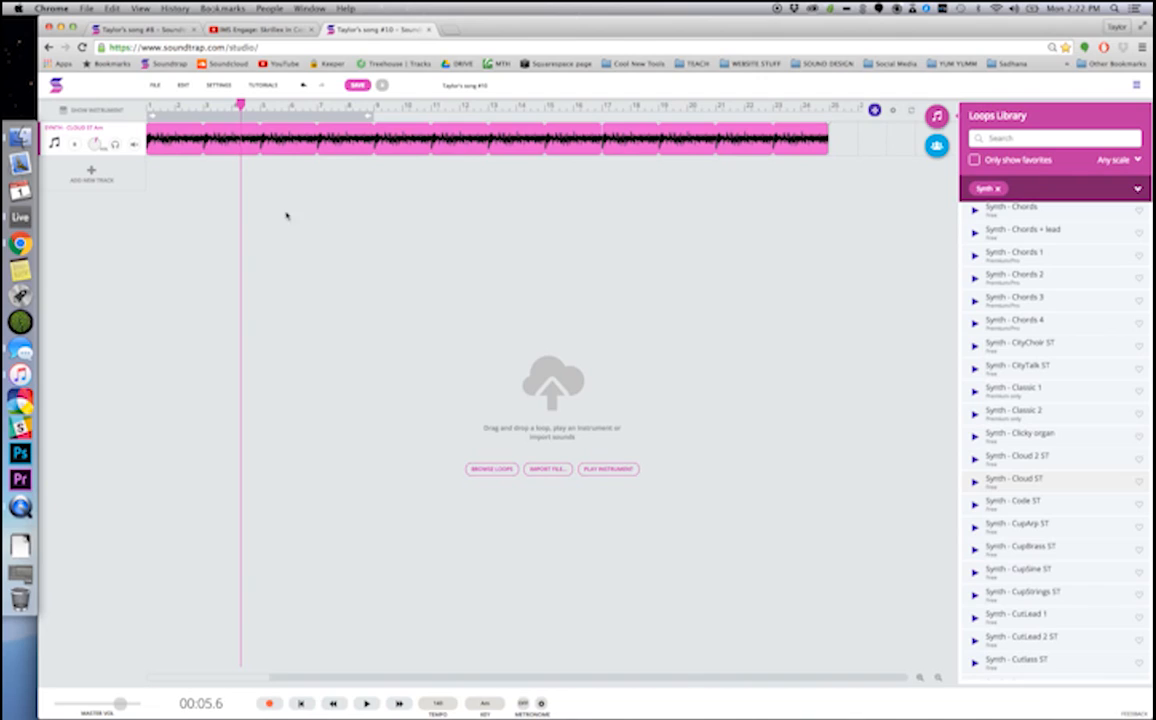
Step: Return the playhead to the start of the song and listen to the opening bars of the synth track
click(134, 216)
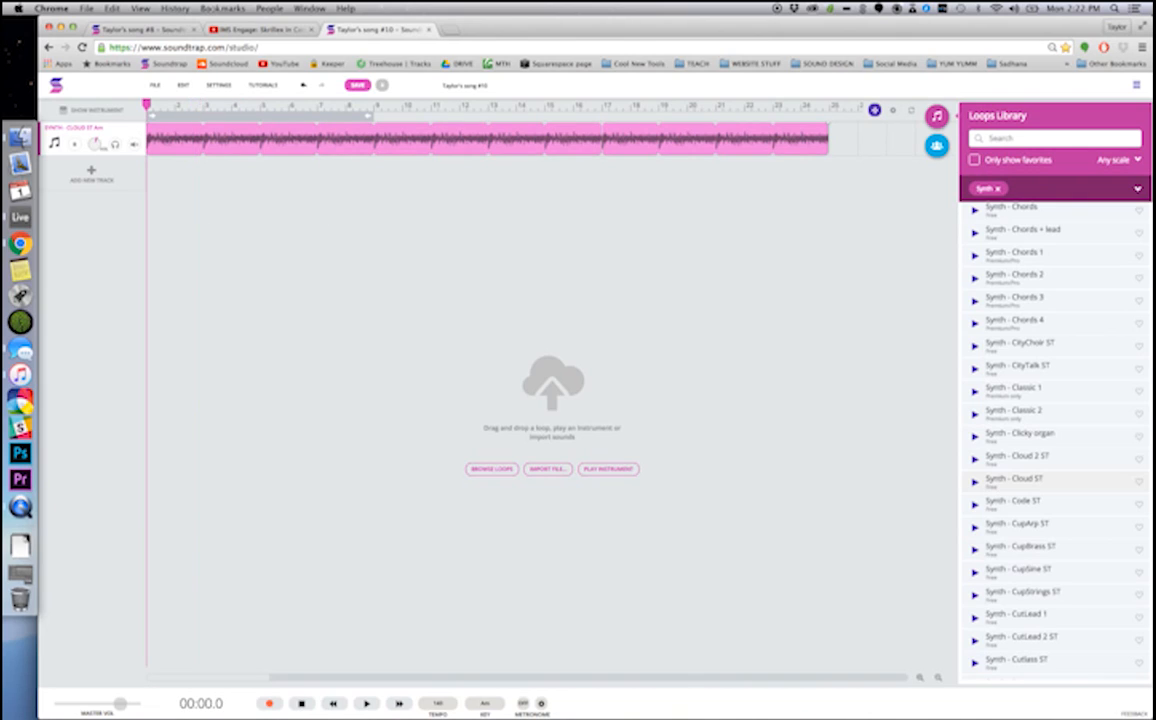
key(space)
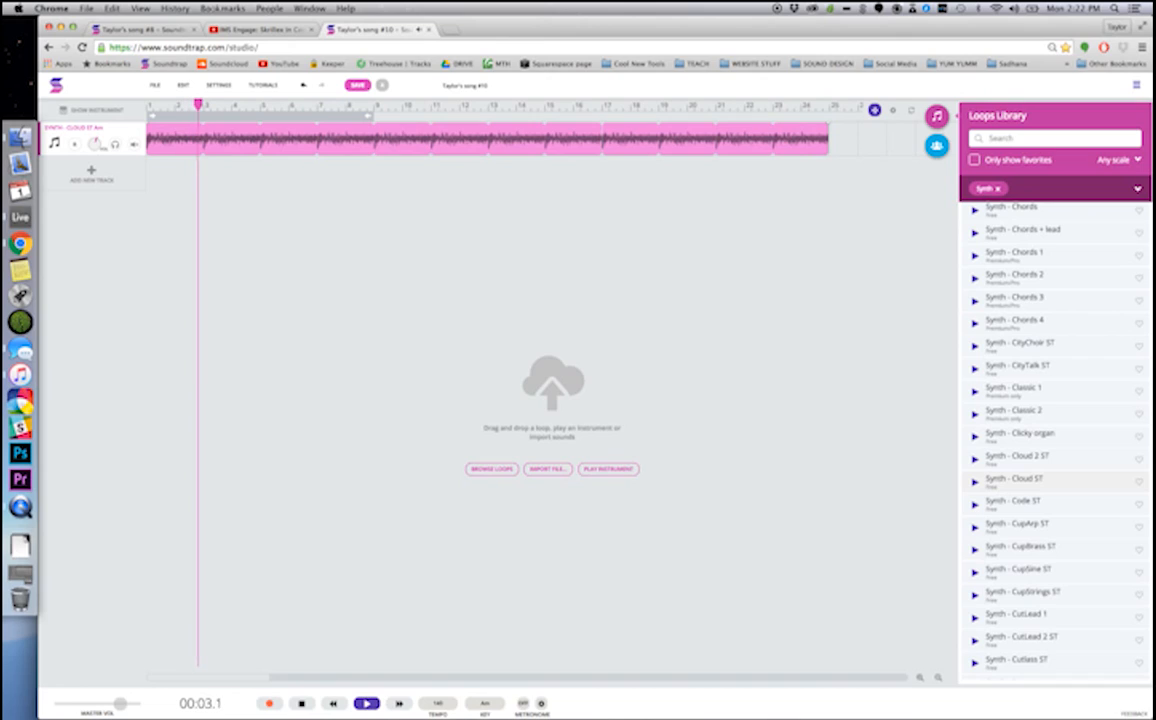
key(space)
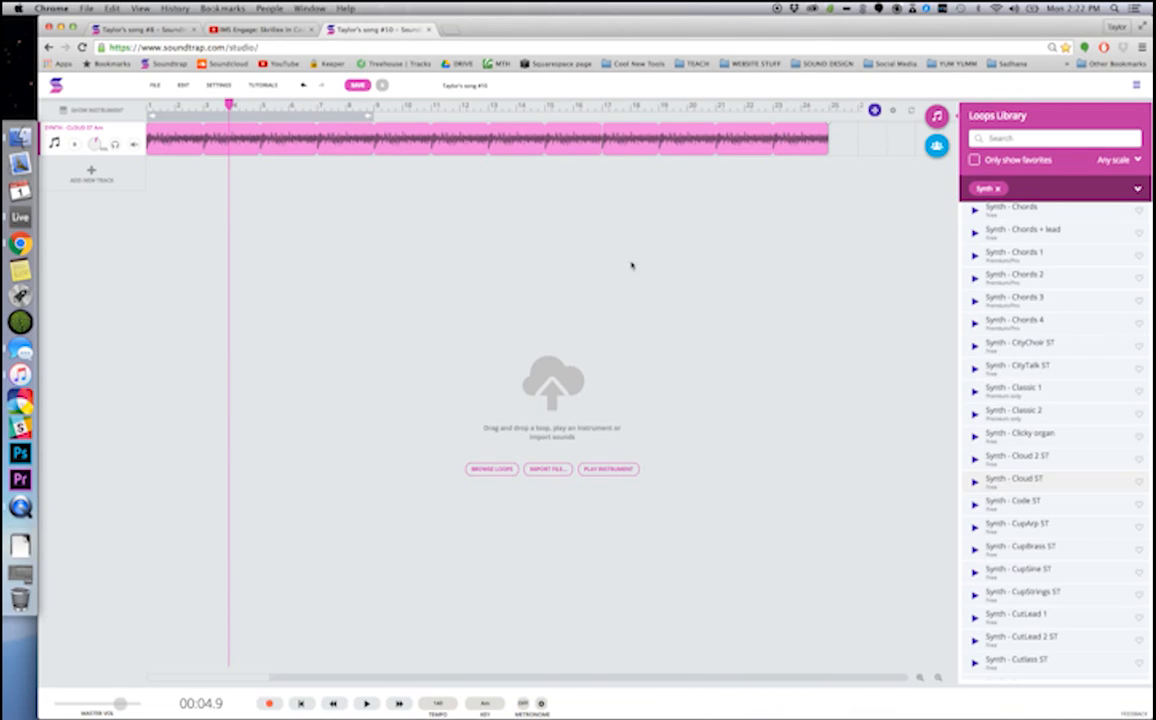
Step: Filter the loops to Drums, audition Beat - Dubstep Tops 13, and add it as a new track starting at bar 5
click(1138, 189)
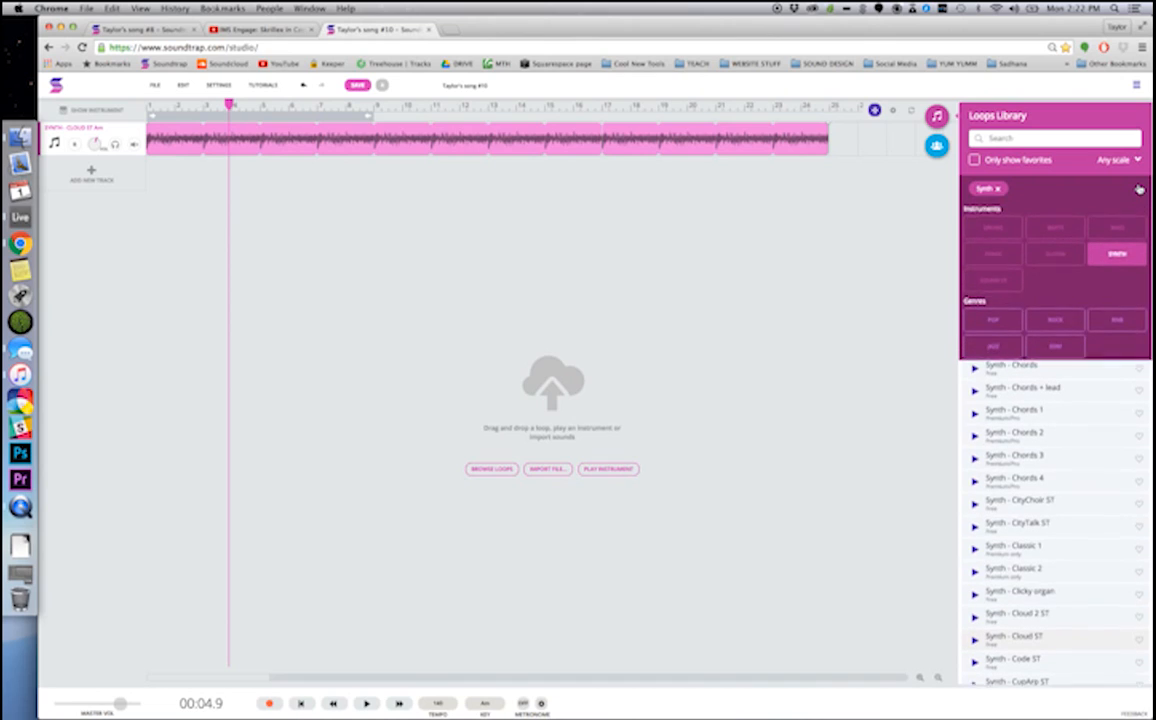
click(1006, 234)
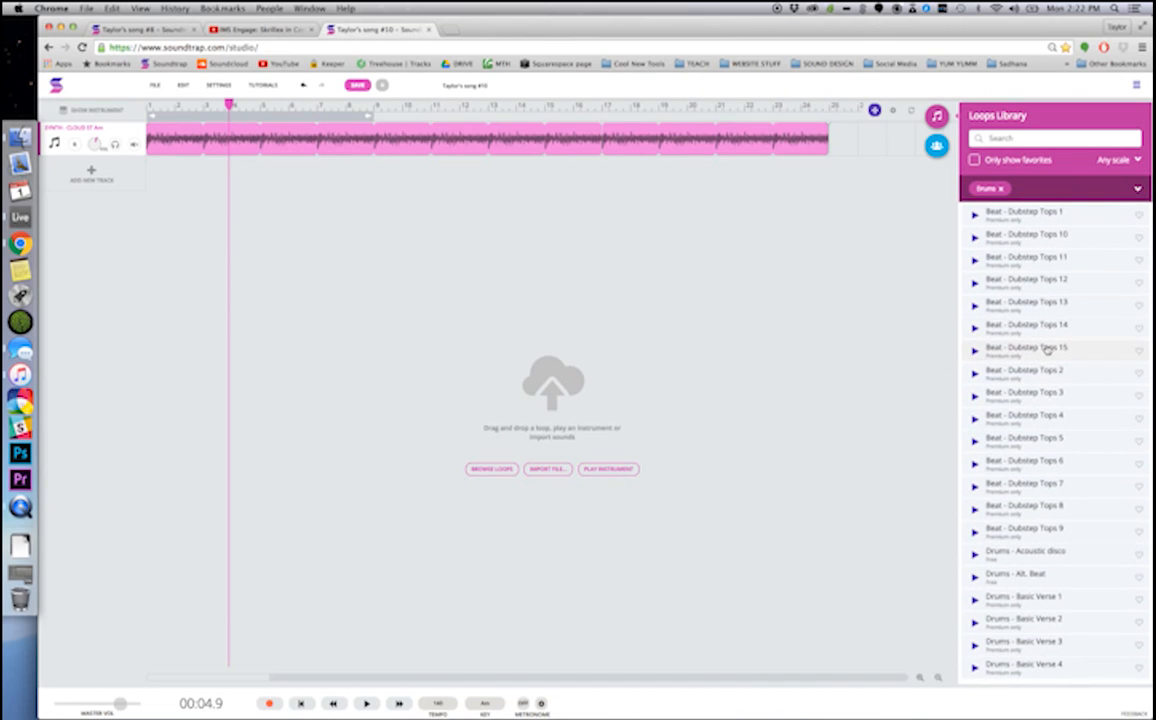
click(1054, 304)
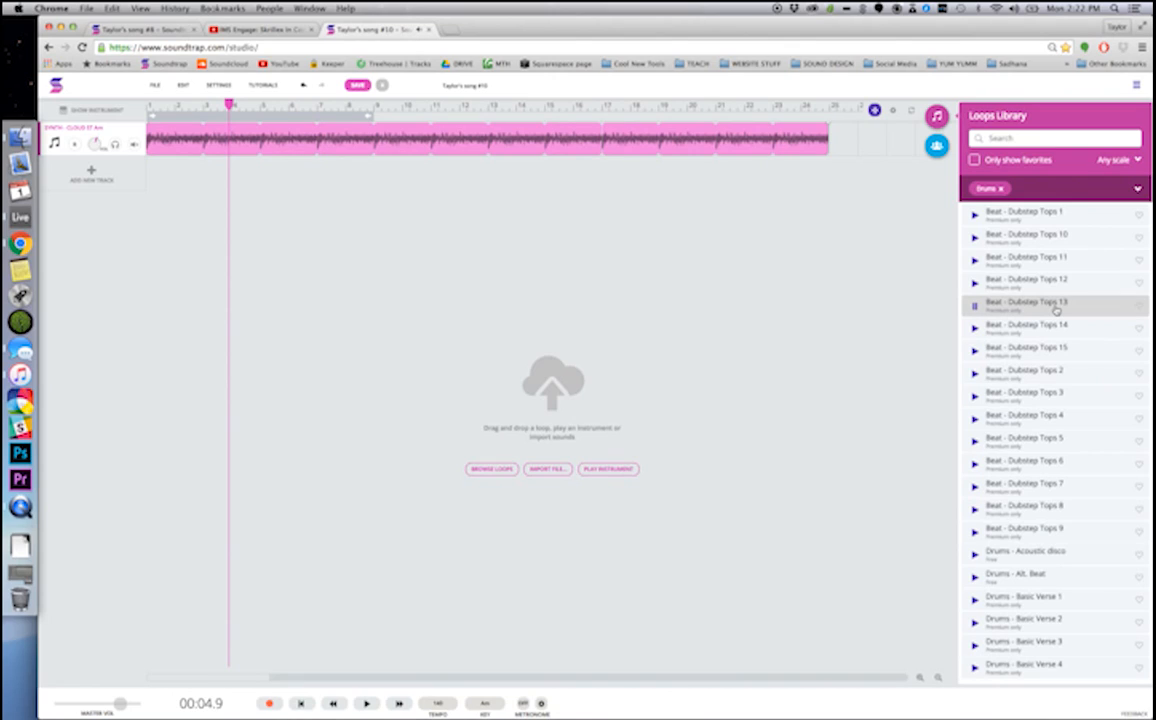
drag(1038, 314, 262, 174)
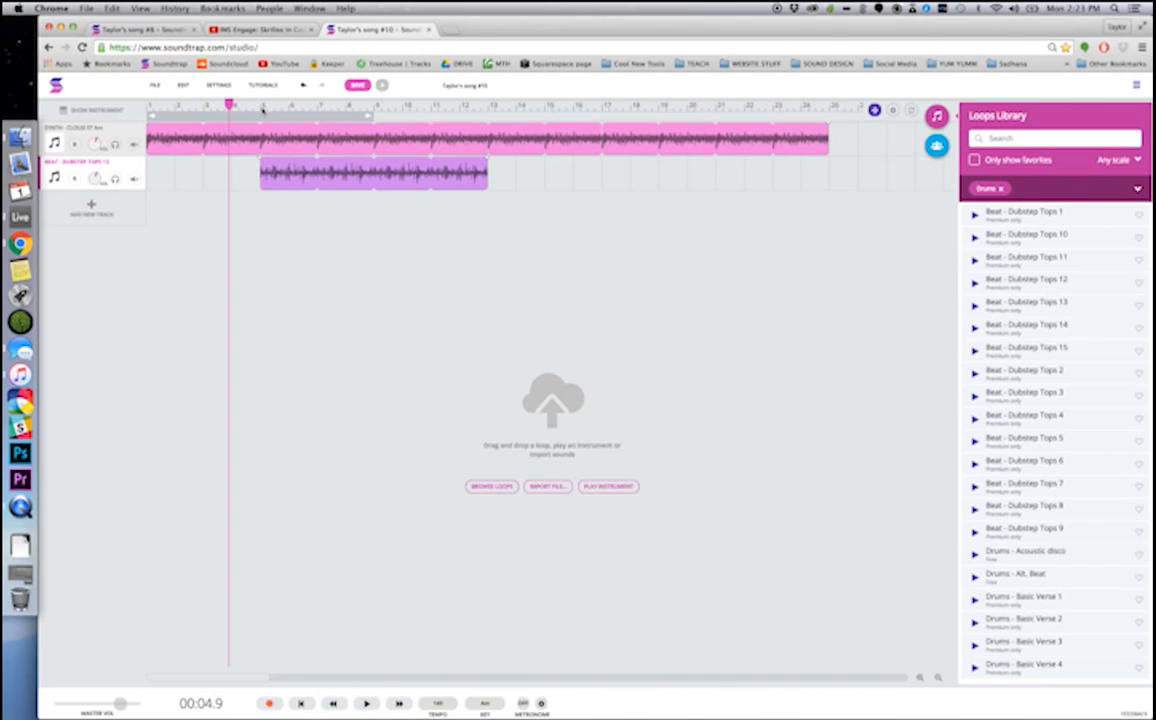
Step: Repeat the Dubstep Tops 13 loop up to bar 25 and play both tracks together
mouse_move(484, 165)
drag(482, 165, 822, 155)
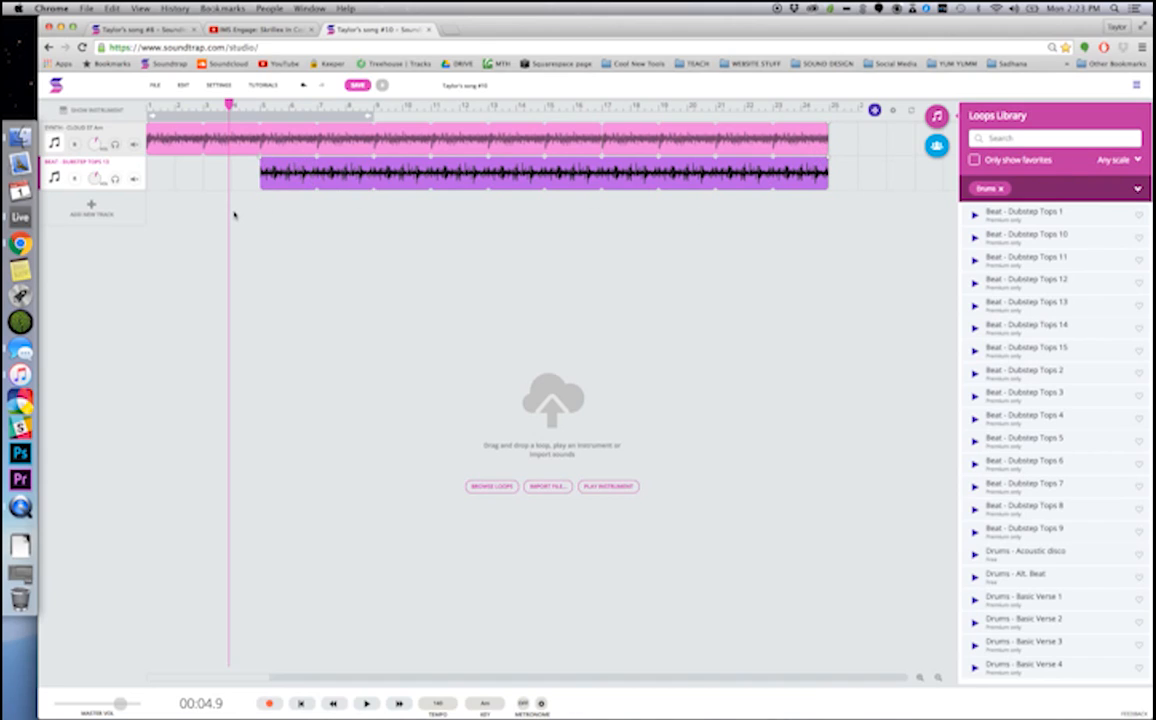
key(space)
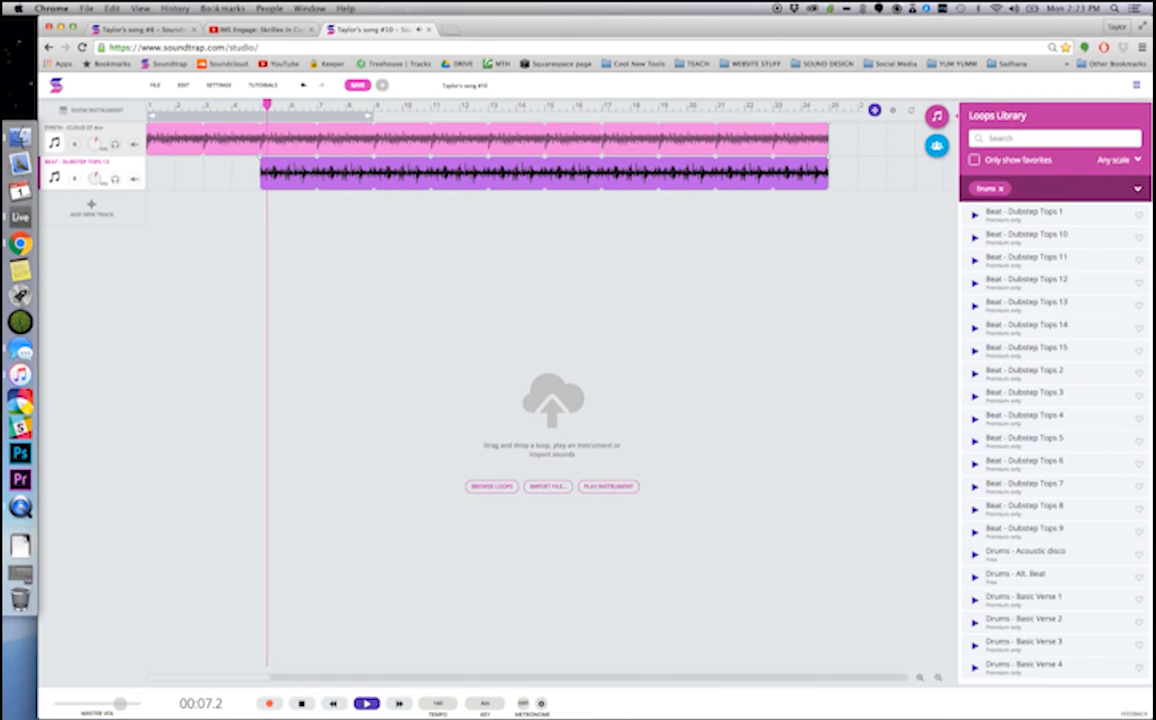
key(space)
Step: Lower the Dubstep Tops 13 track's volume, raise the Cloud ST track's volume slightly, and play the new balance
drag(93, 175, 98, 212)
drag(95, 147, 100, 145)
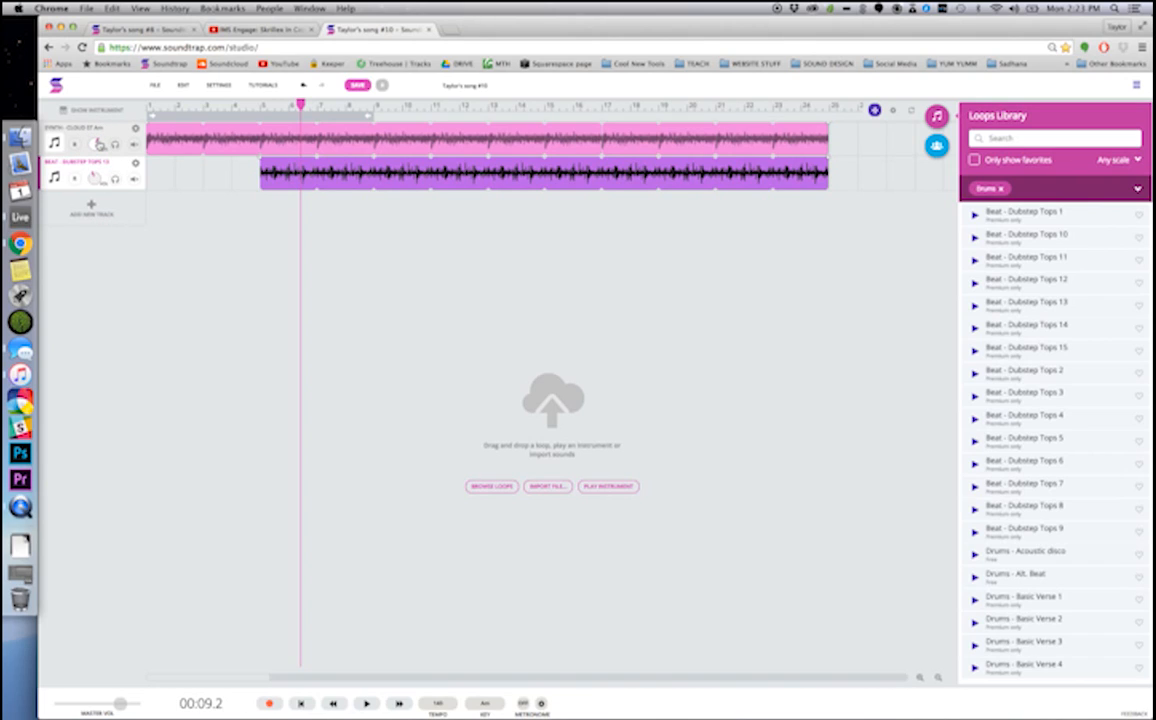
key(space)
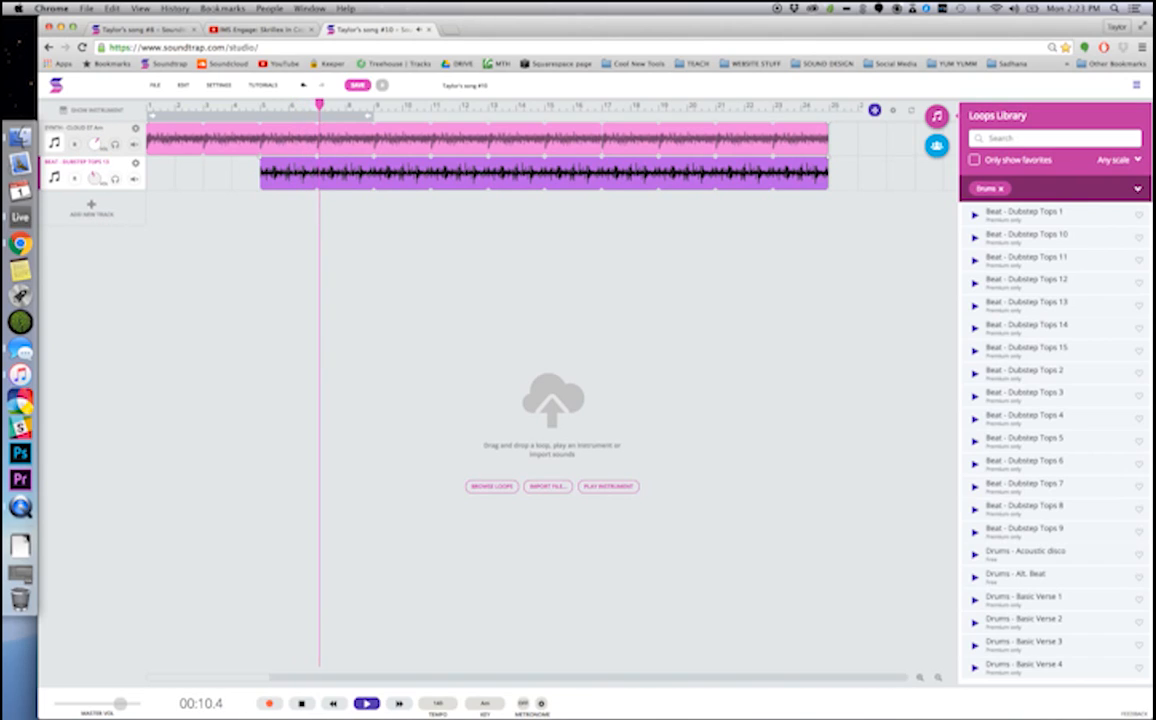
key(space)
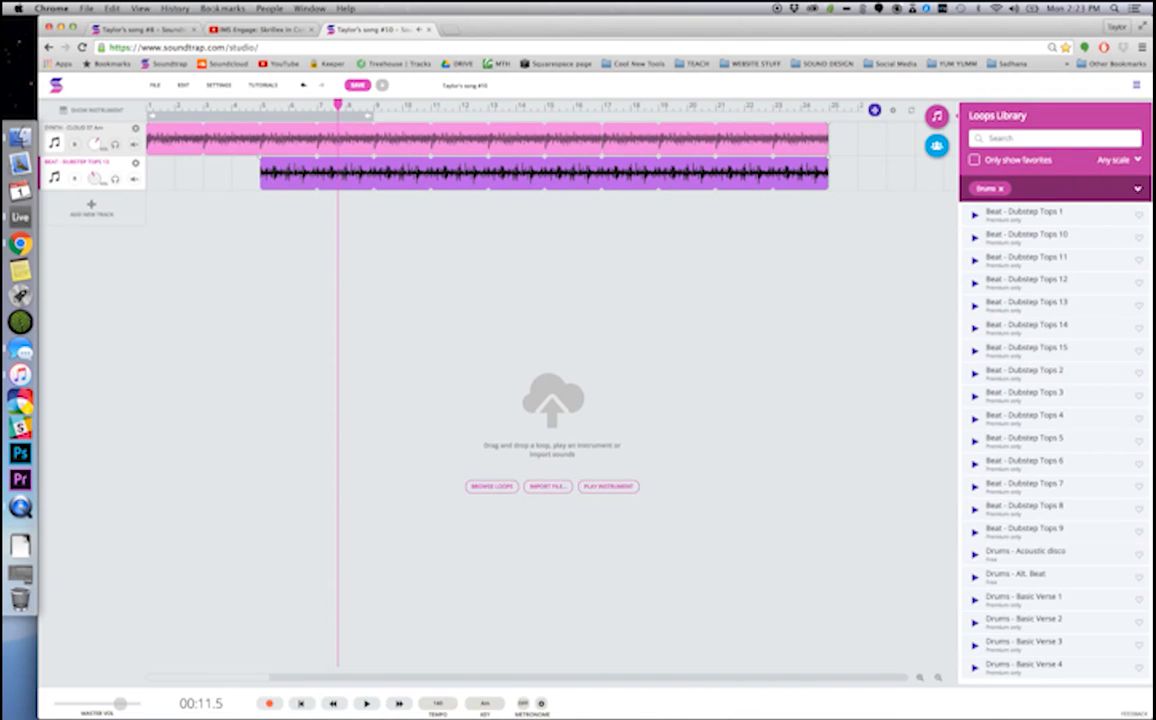
Step: Filter the loops to Synth and add two new tracks: Synth - CupBrass ST starting at bar 9 and Synth - CutLead 1 starting at bar 13
click(437, 265)
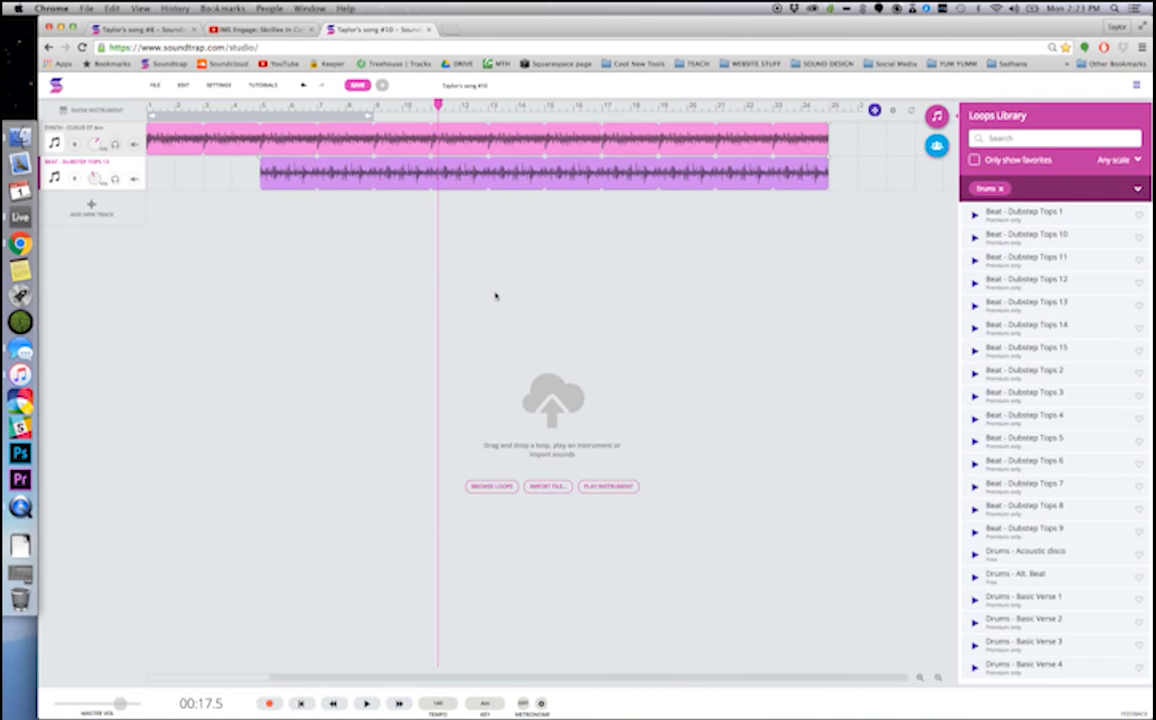
click(1137, 188)
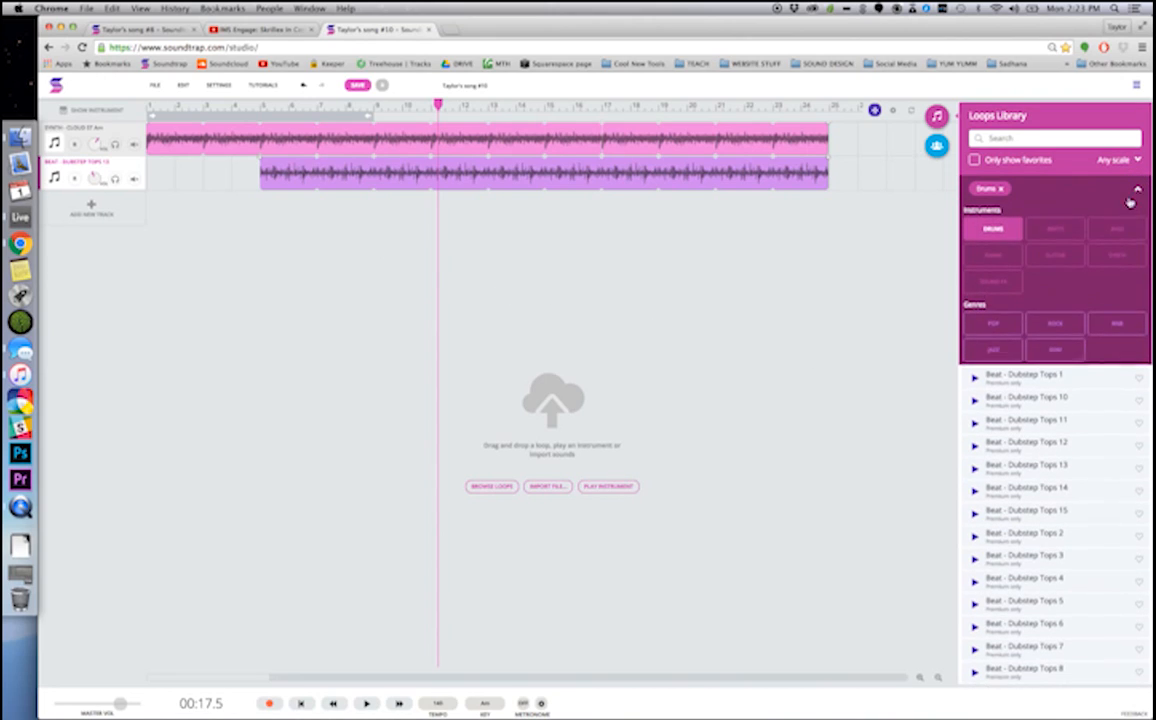
click(1117, 257)
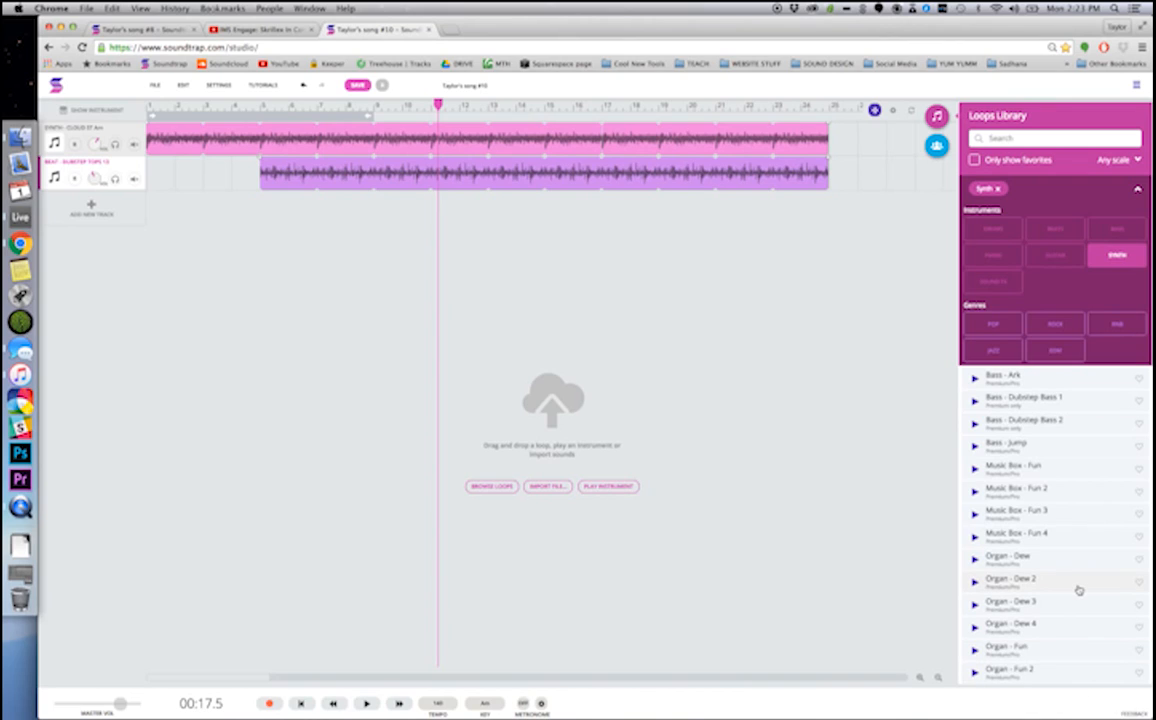
scroll(1078, 590, down, 3)
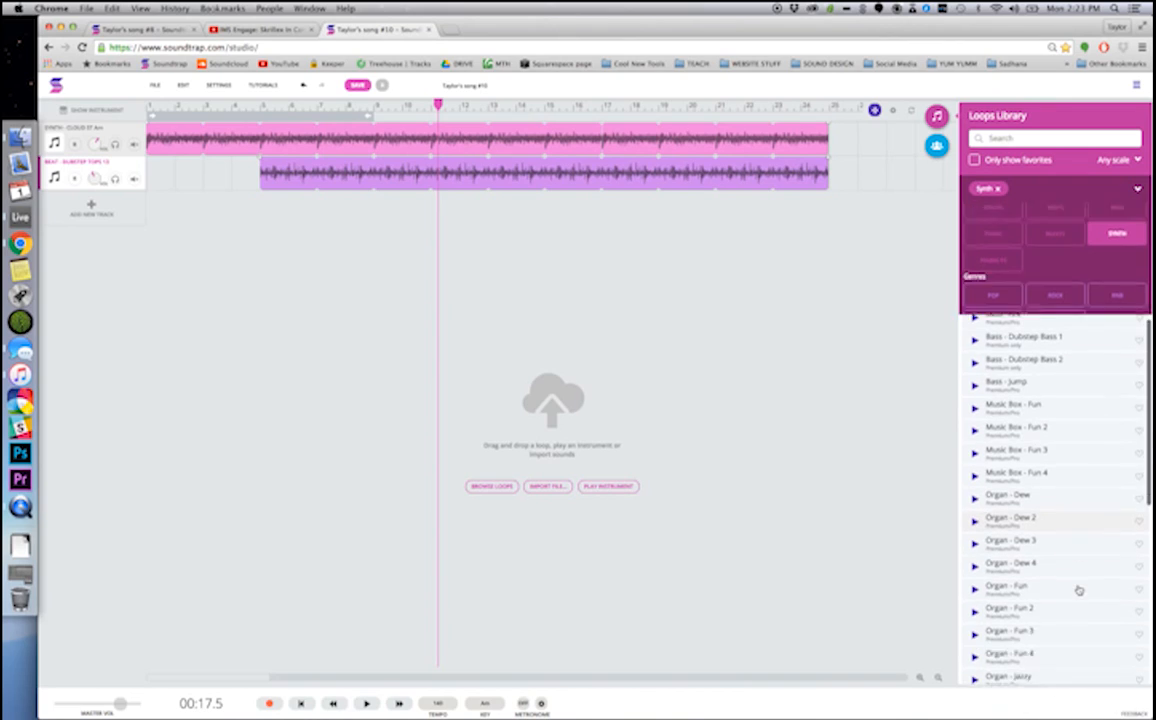
scroll(1078, 590, down, 5)
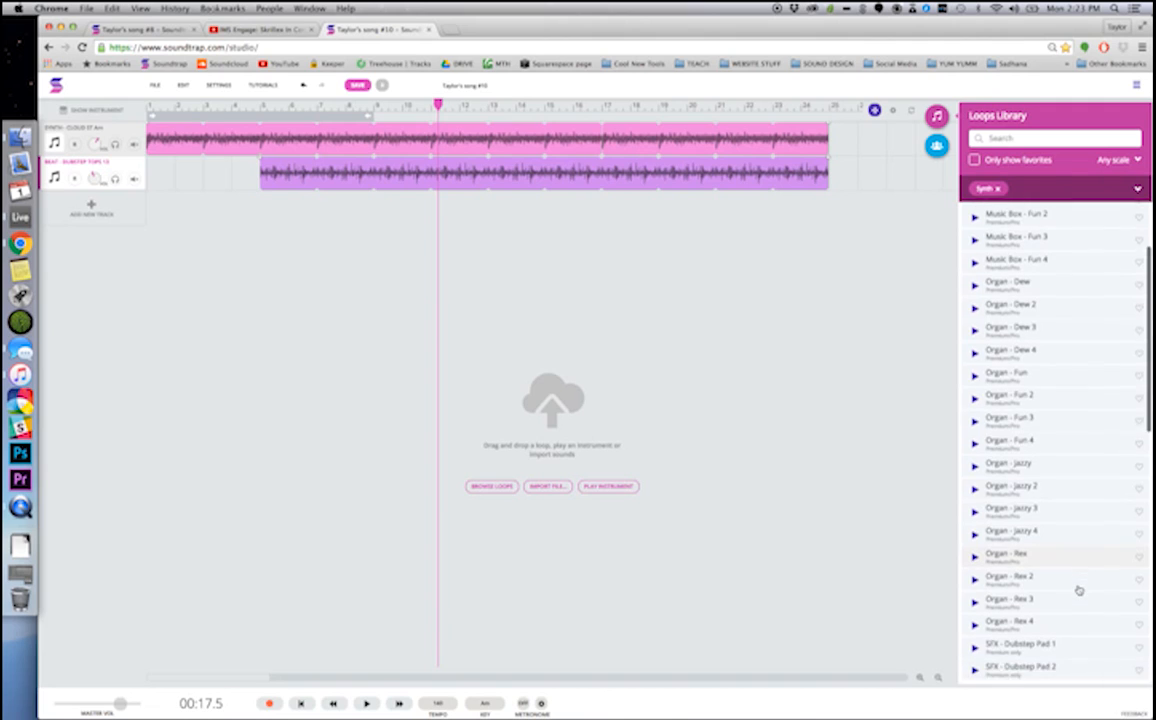
scroll(1078, 590, down, 10)
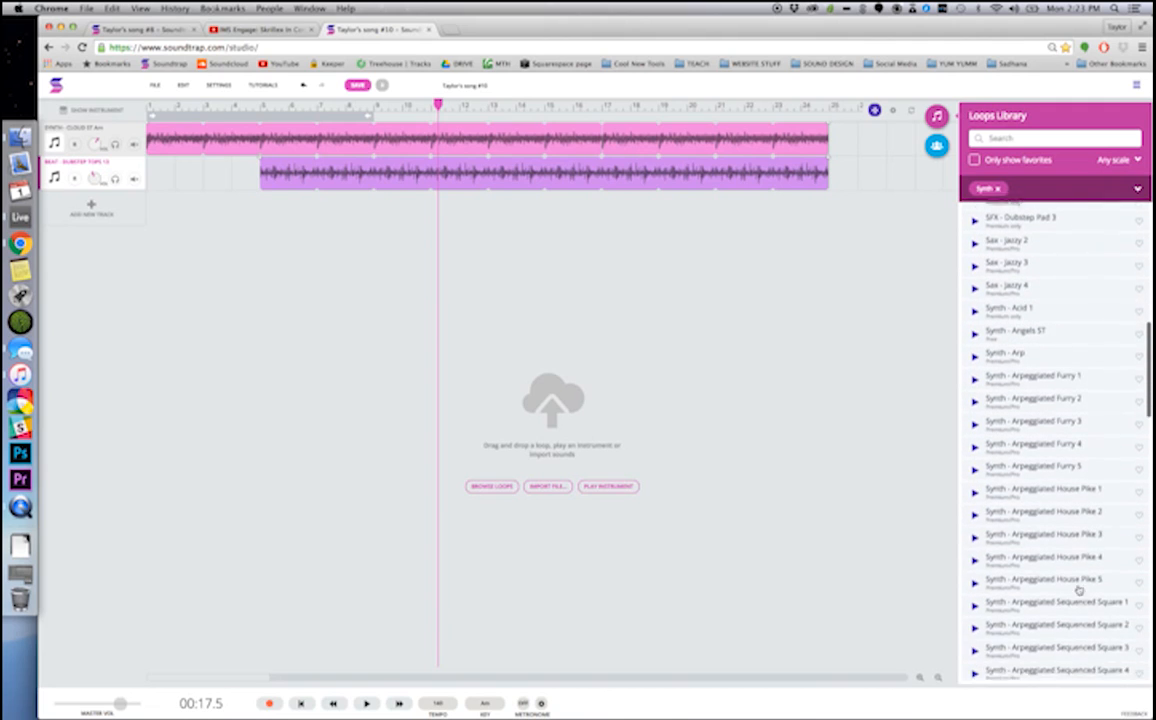
scroll(1078, 590, down, 15)
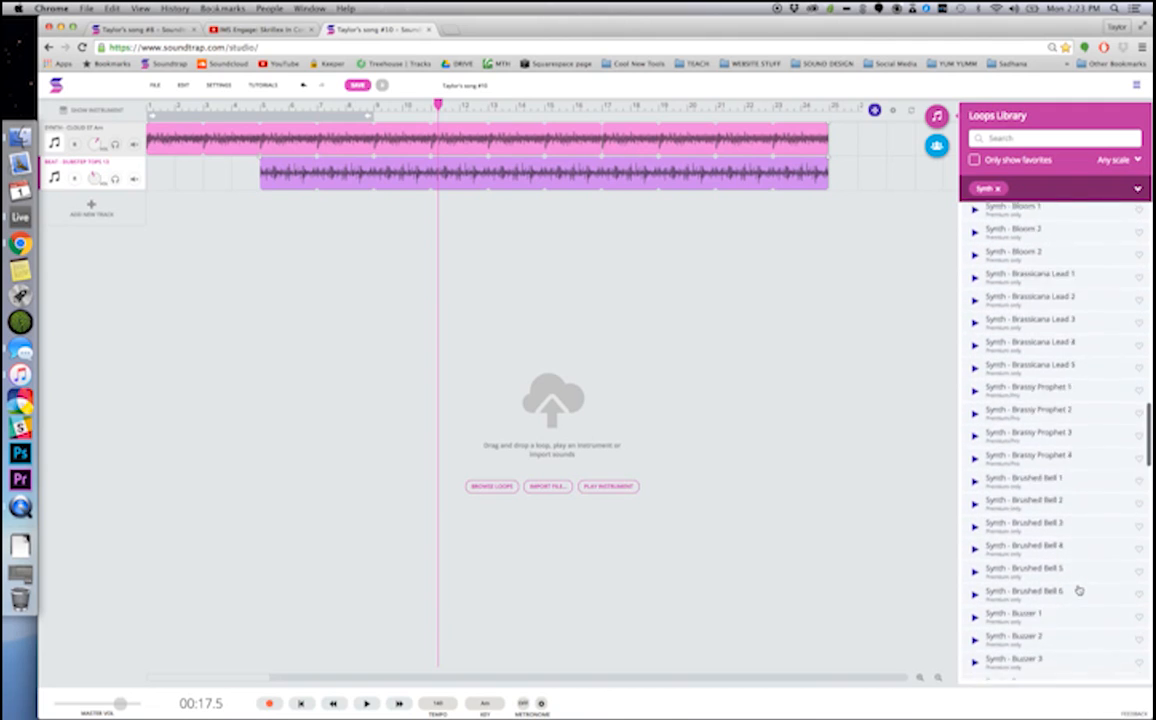
scroll(1078, 590, down, 10)
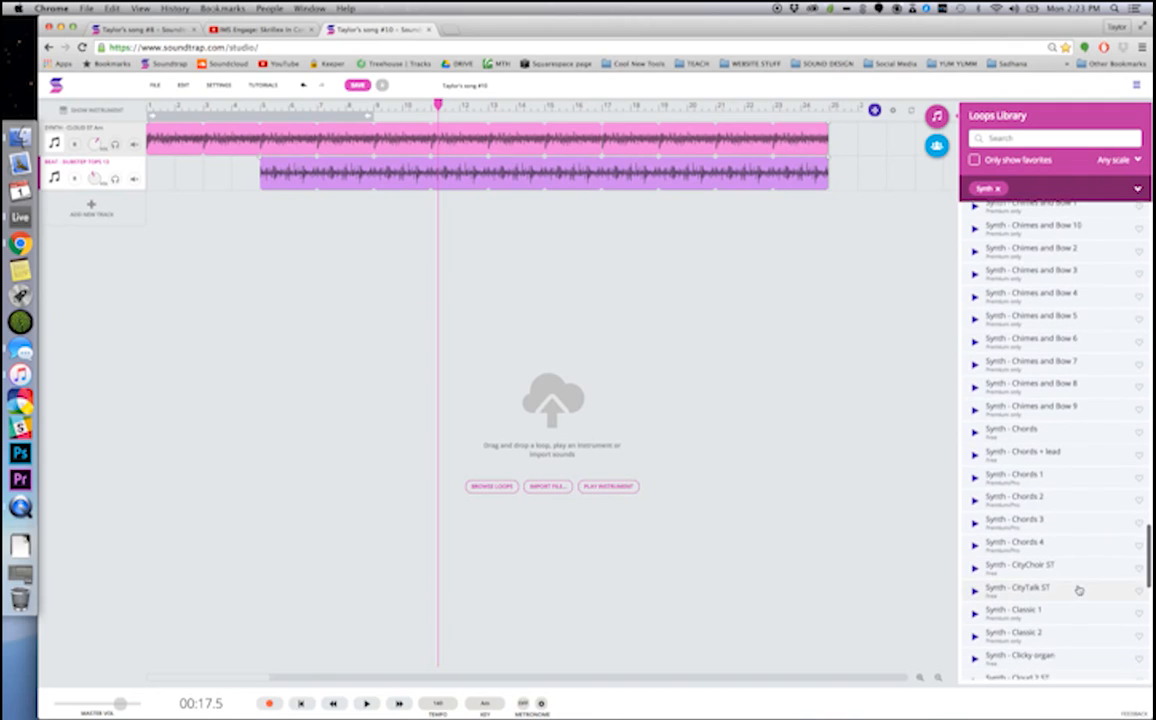
scroll(1078, 590, down, 5)
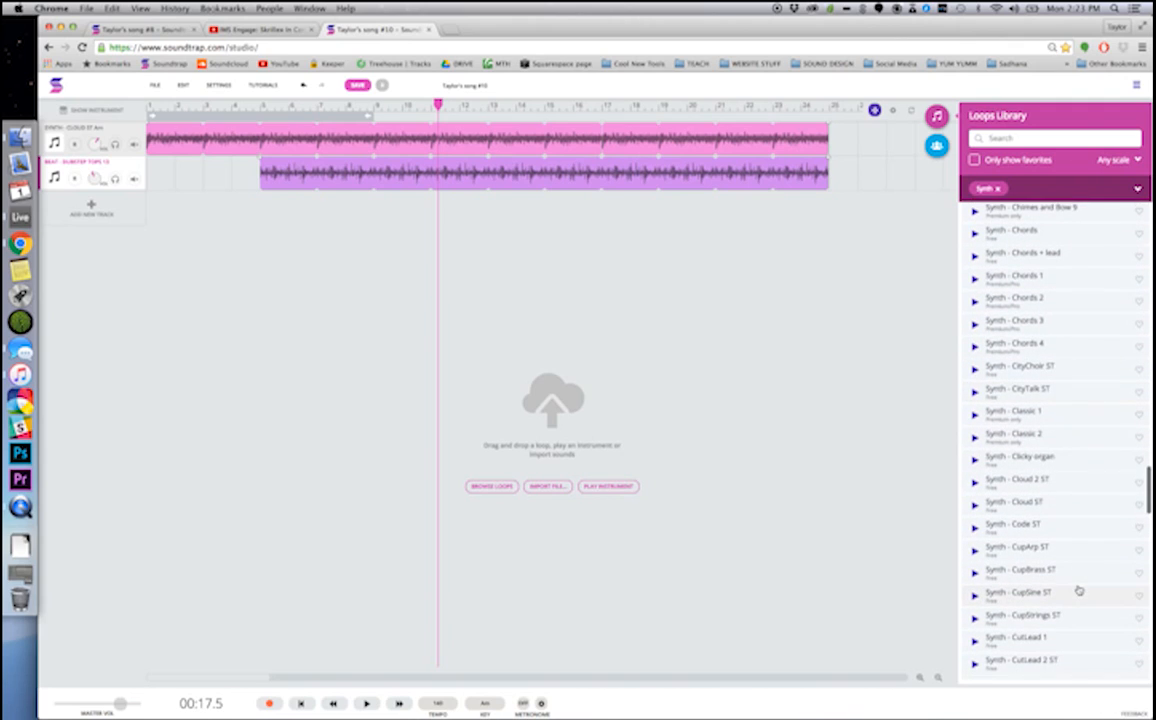
click(1050, 571)
drag(1050, 571, 376, 216)
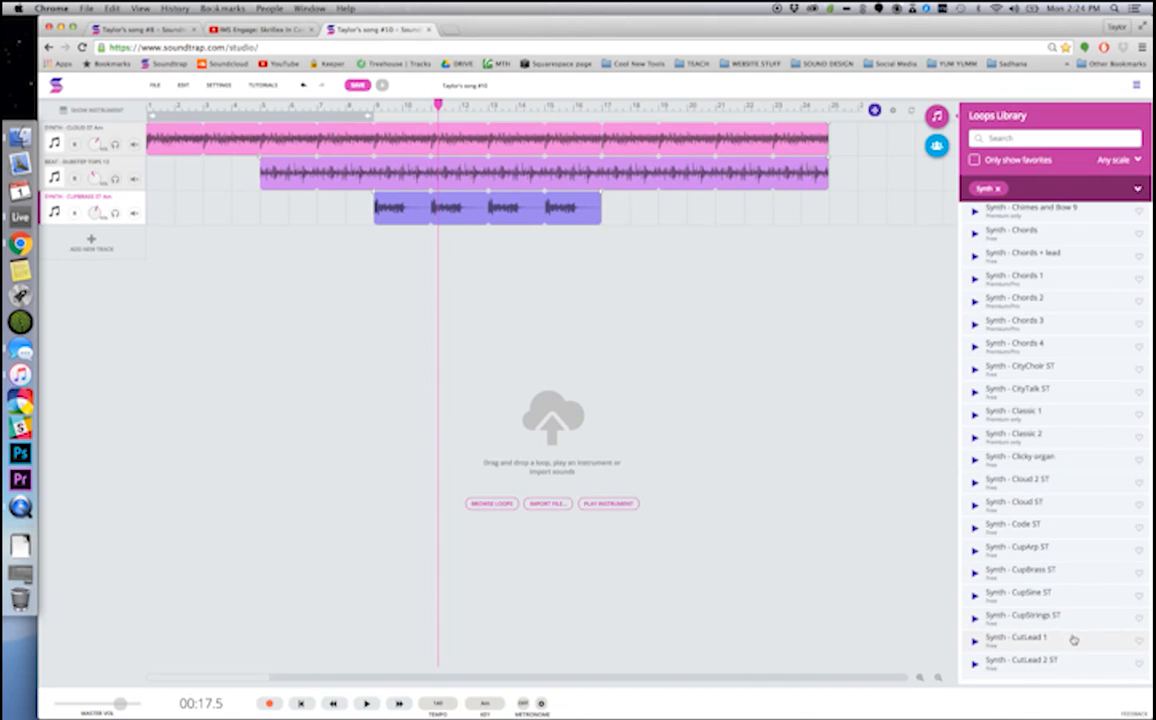
drag(1072, 642, 490, 240)
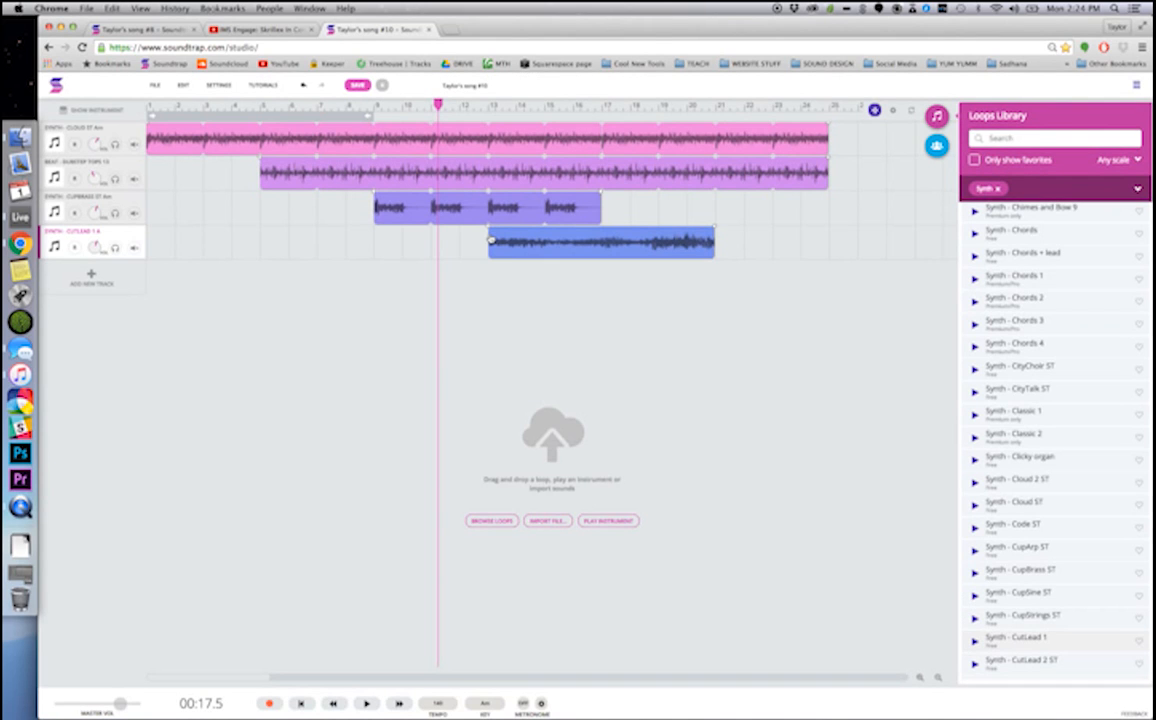
Step: Extend the CupBrass ST loop to bar 21 and shorten the Dubstep Tops 13 and Cloud ST tracks to end at bar 21
drag(596, 194, 711, 195)
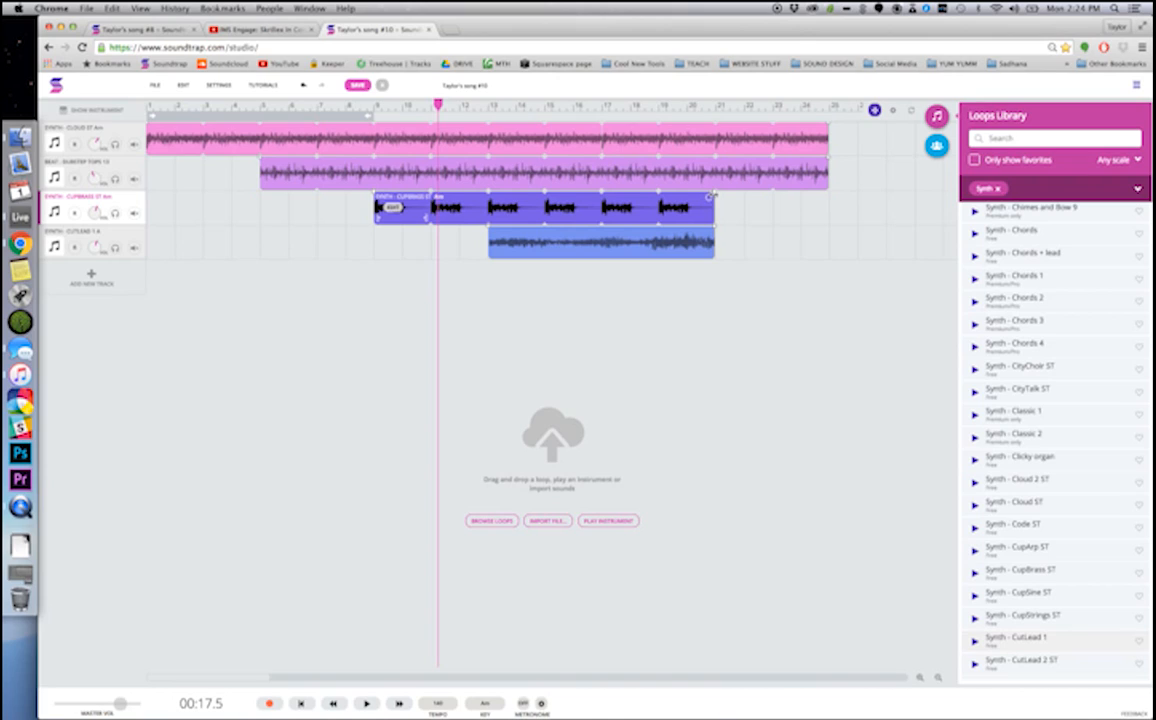
drag(824, 162, 710, 165)
drag(826, 129, 714, 130)
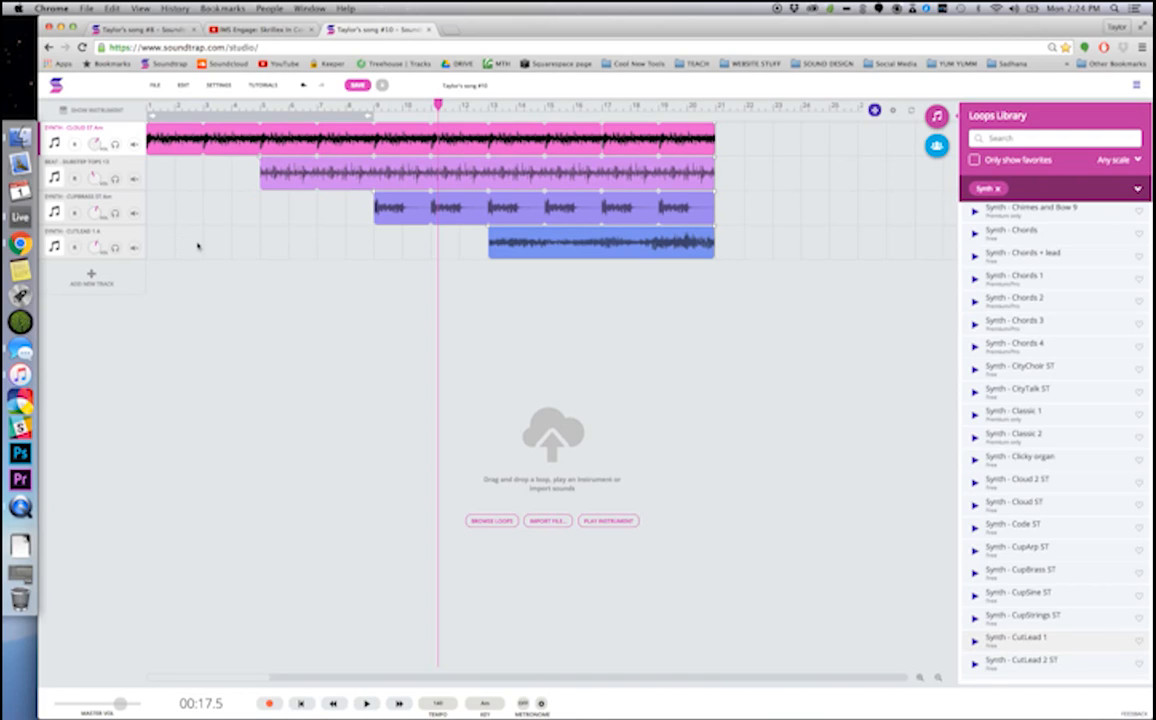
Step: Return the playhead to the start of the song and listen to the four-track arrangement through to its end
drag(437, 104, 300, 104)
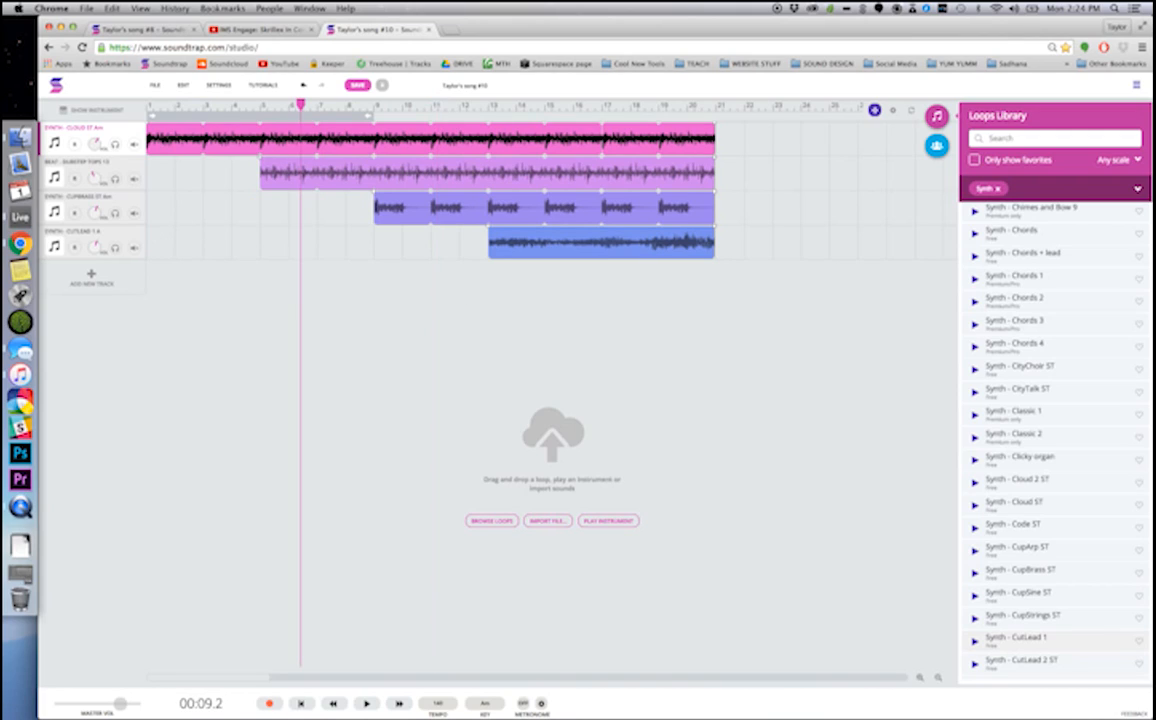
key(Return)
key(space)
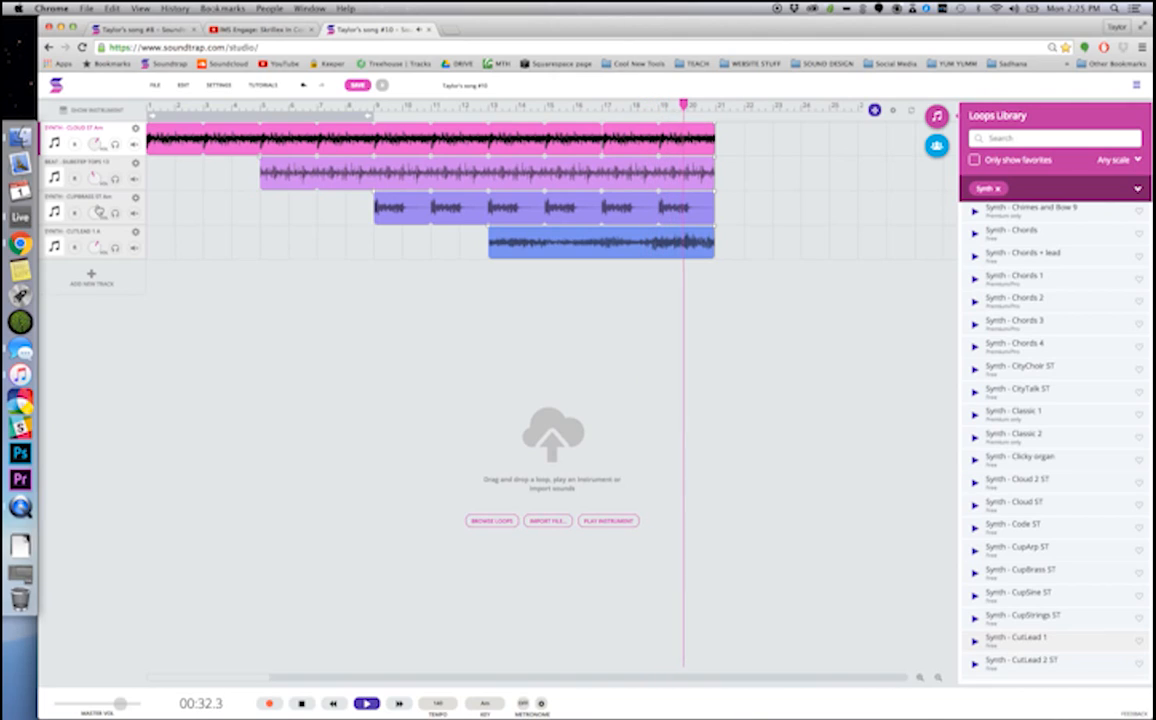
key(space)
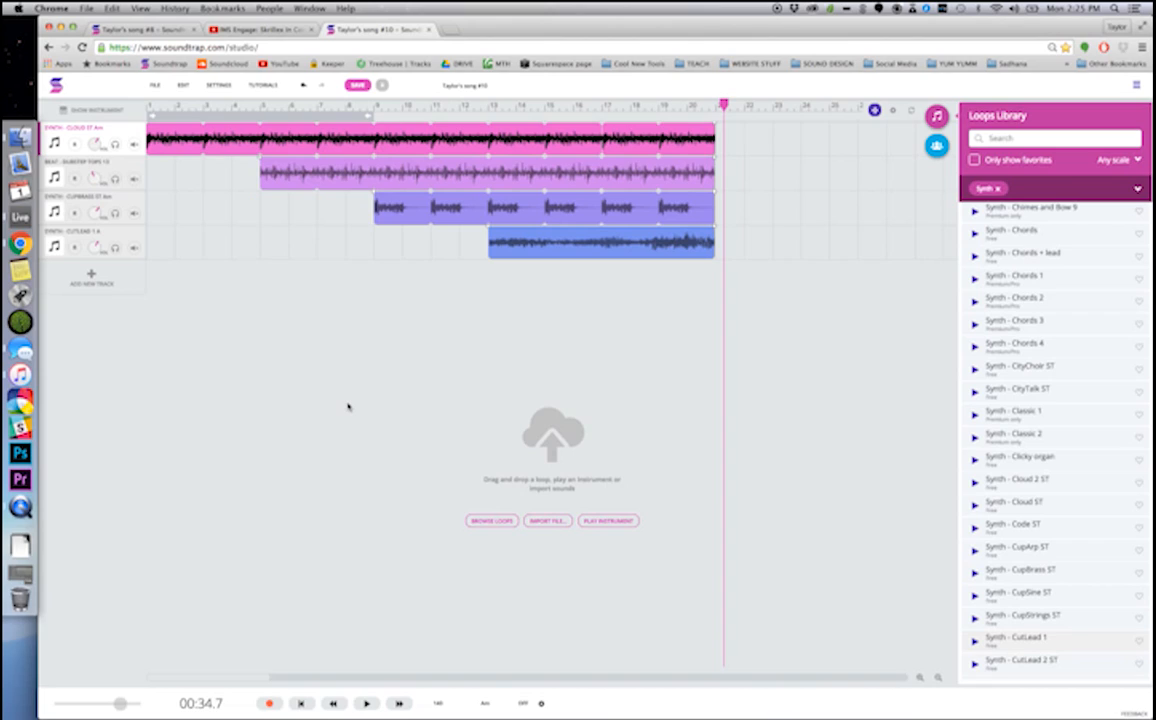
key(space)
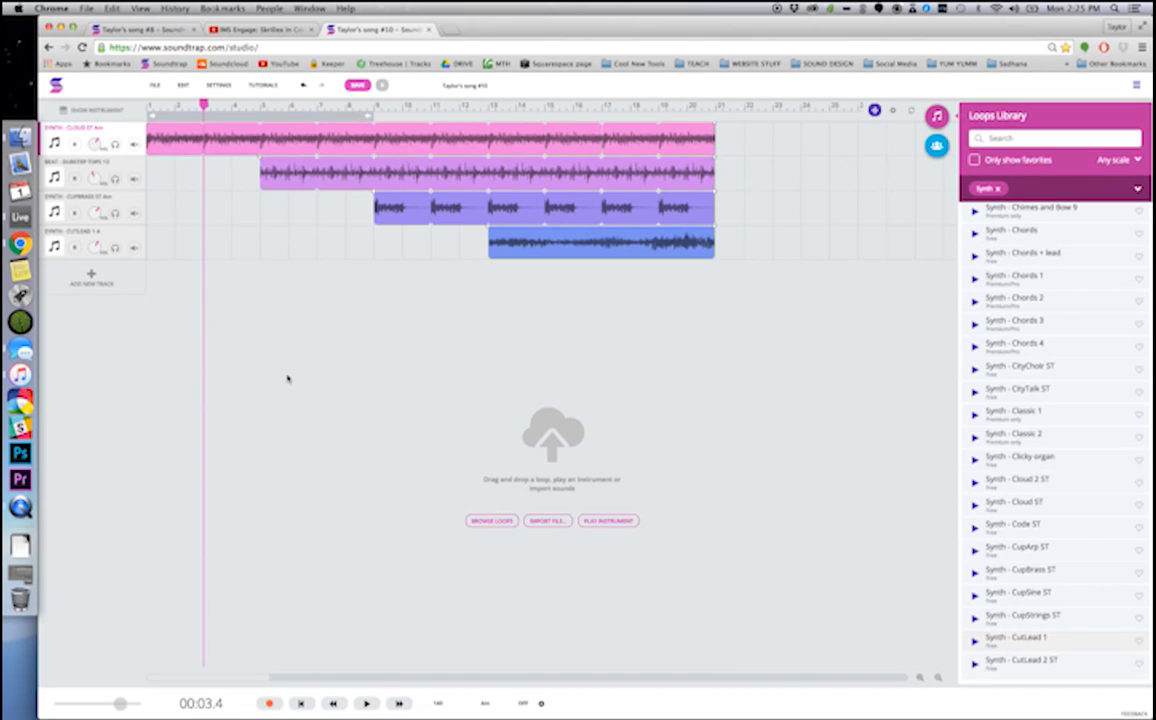